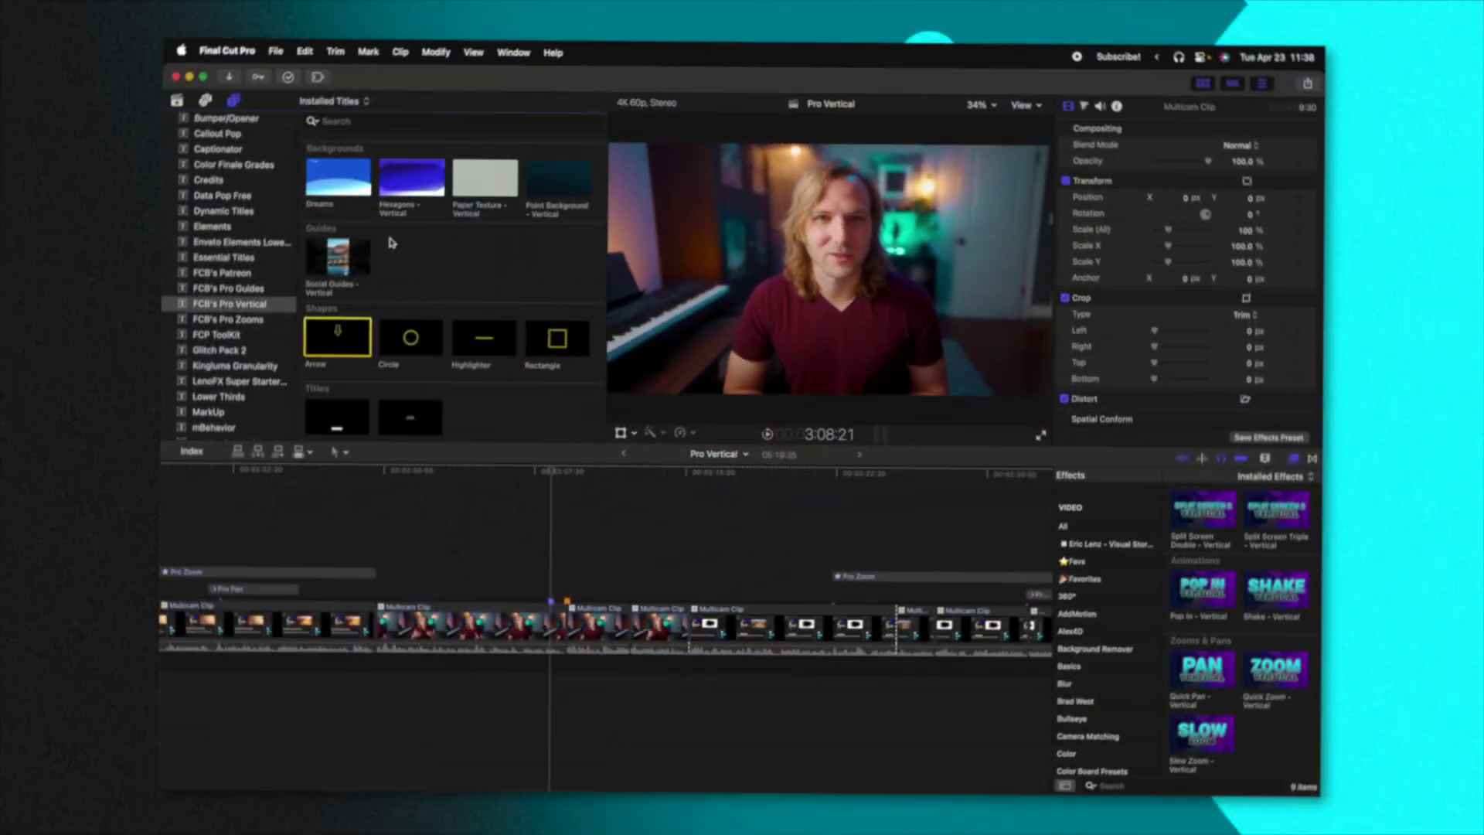
Add the Social Guides - Vertical title above the clip and set its UI Style to Instagram Stories.
{"action": "left_click_drag", "start_coordinate": [337, 259], "coordinate": [547, 558]}
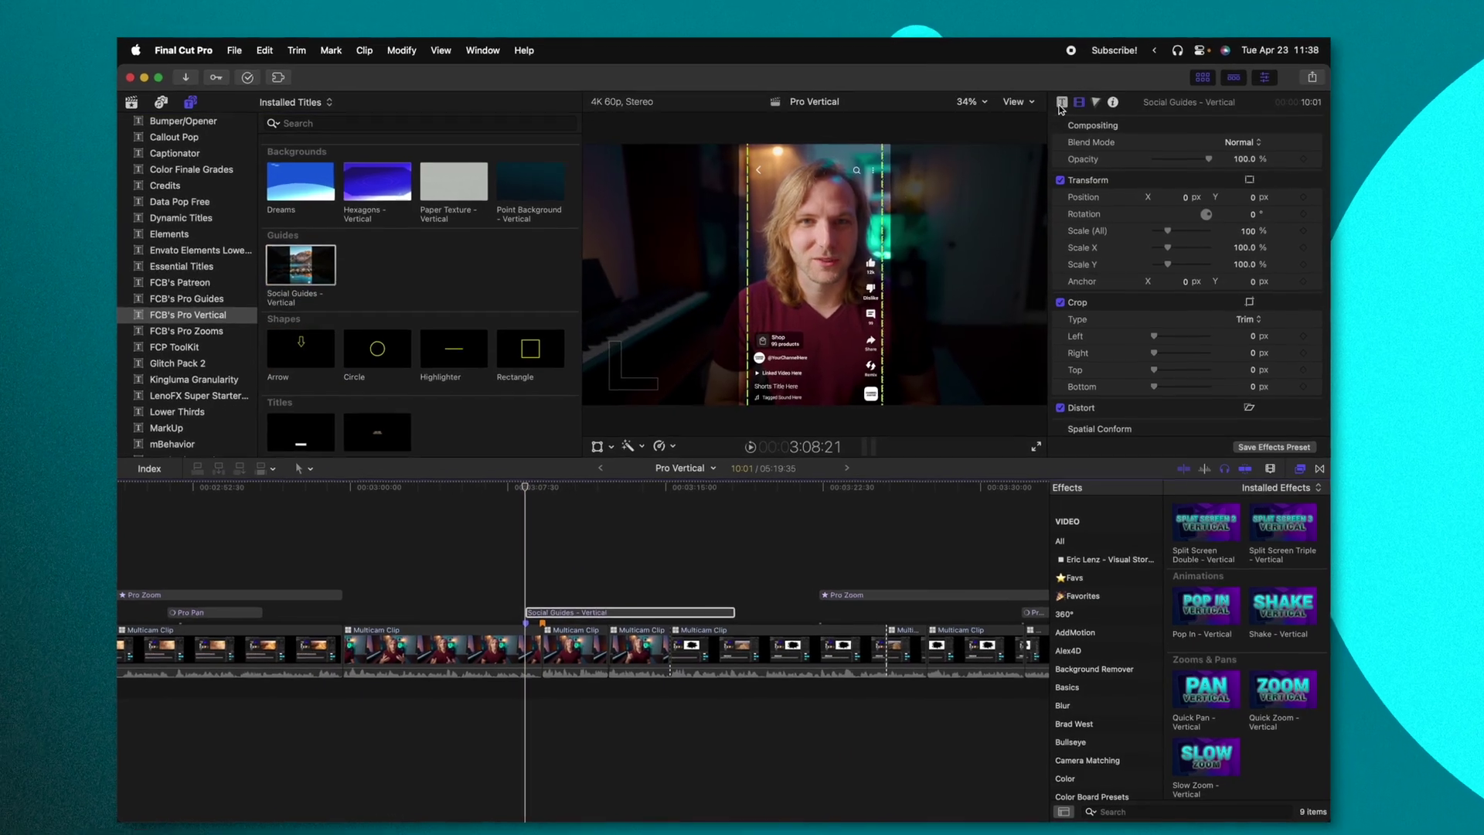
{"action": "left_click", "coordinate": [1066, 103]}
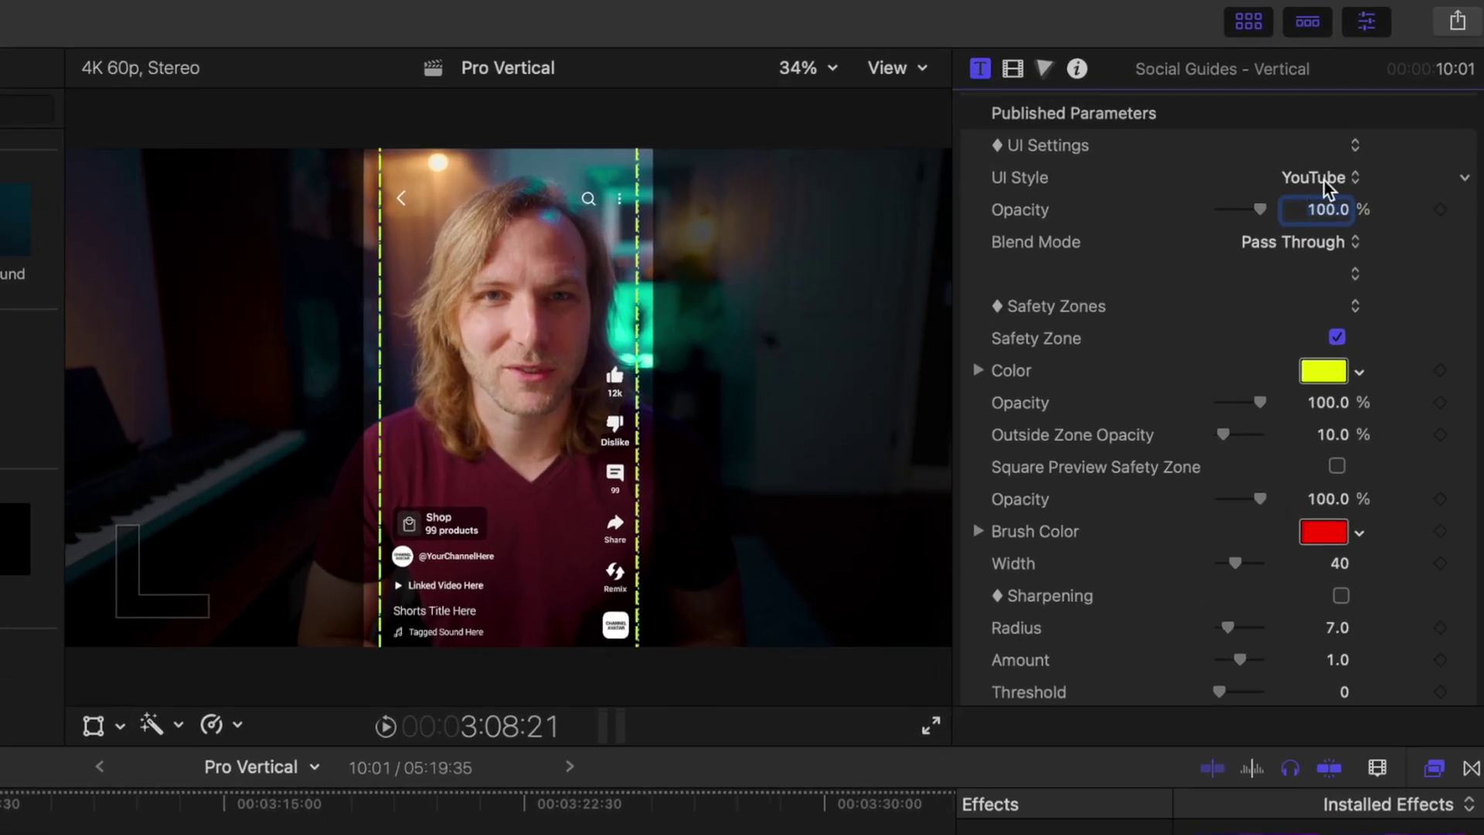
{"action": "left_click", "coordinate": [1324, 179]}
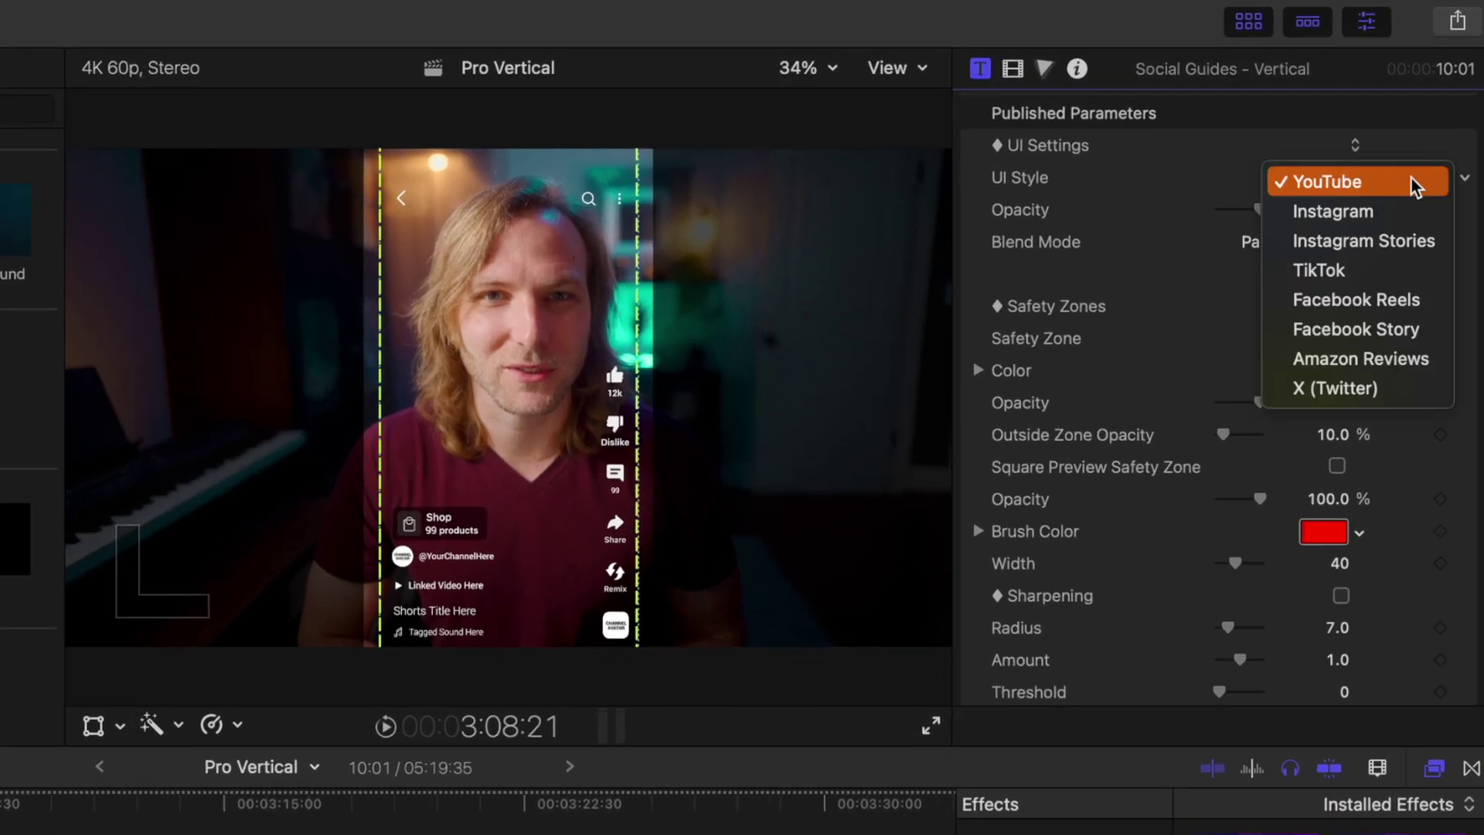
{"action": "left_click", "coordinate": [1428, 235]}
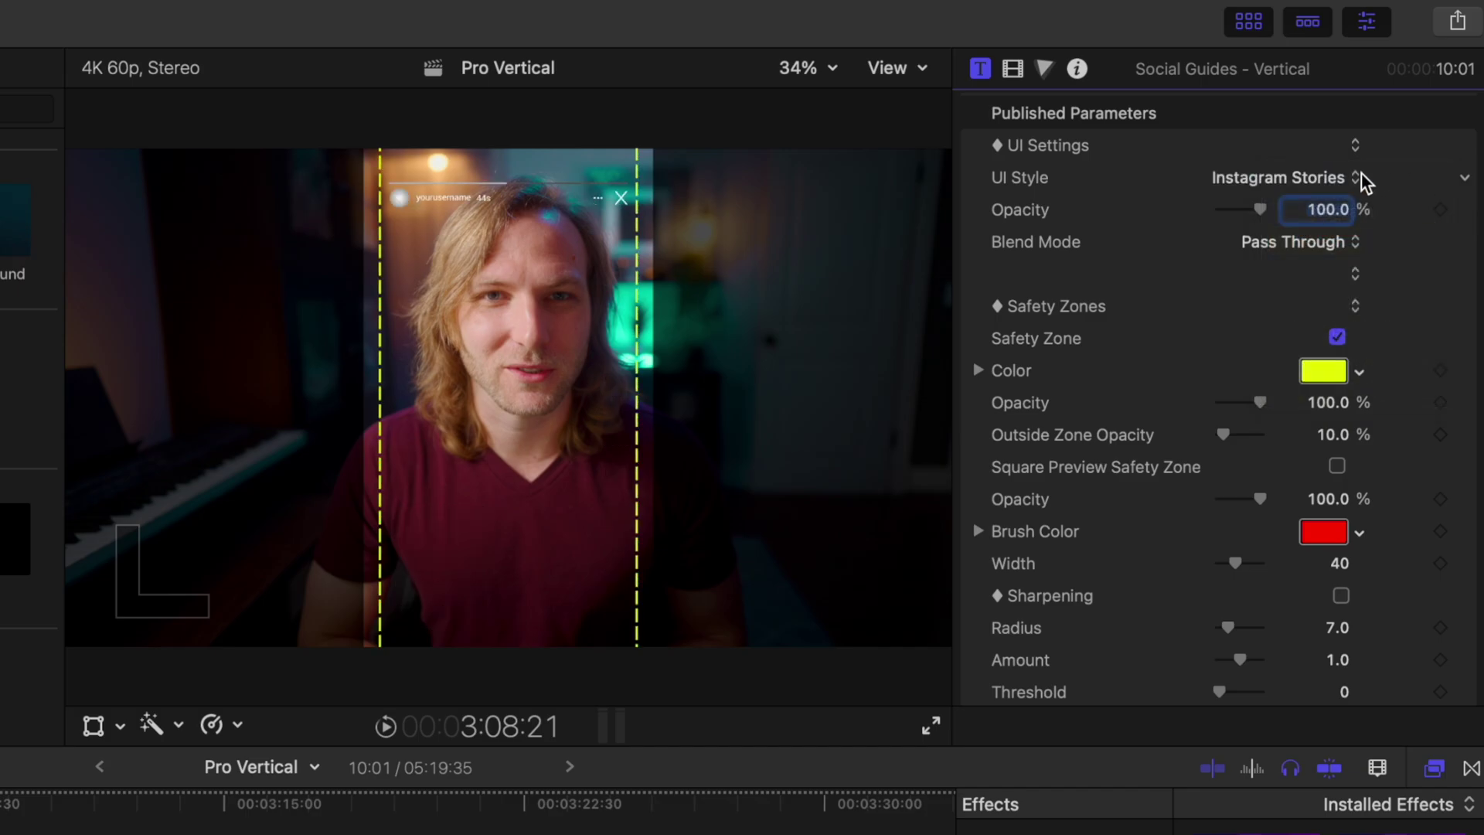
Preview the Facebook Reels, Facebook Story and Amazon Reviews styles, then settle on X (Twitter).
{"action": "left_click", "coordinate": [1354, 183]}
{"action": "left_click", "coordinate": [1376, 242]}
{"action": "left_click", "coordinate": [1375, 179]}
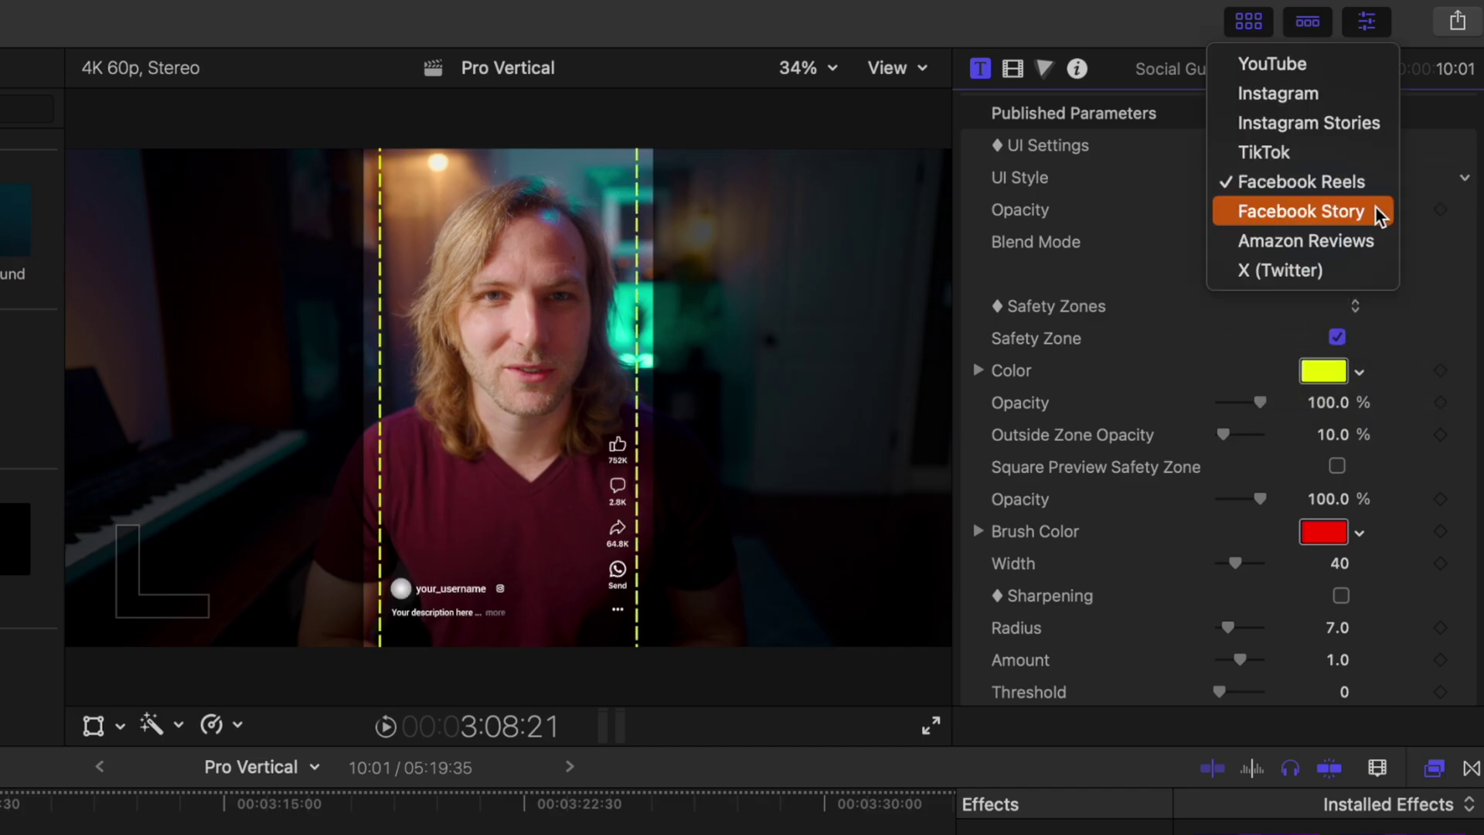
{"action": "left_click", "coordinate": [1374, 207]}
{"action": "left_click", "coordinate": [1371, 202]}
{"action": "left_click", "coordinate": [1384, 246]}
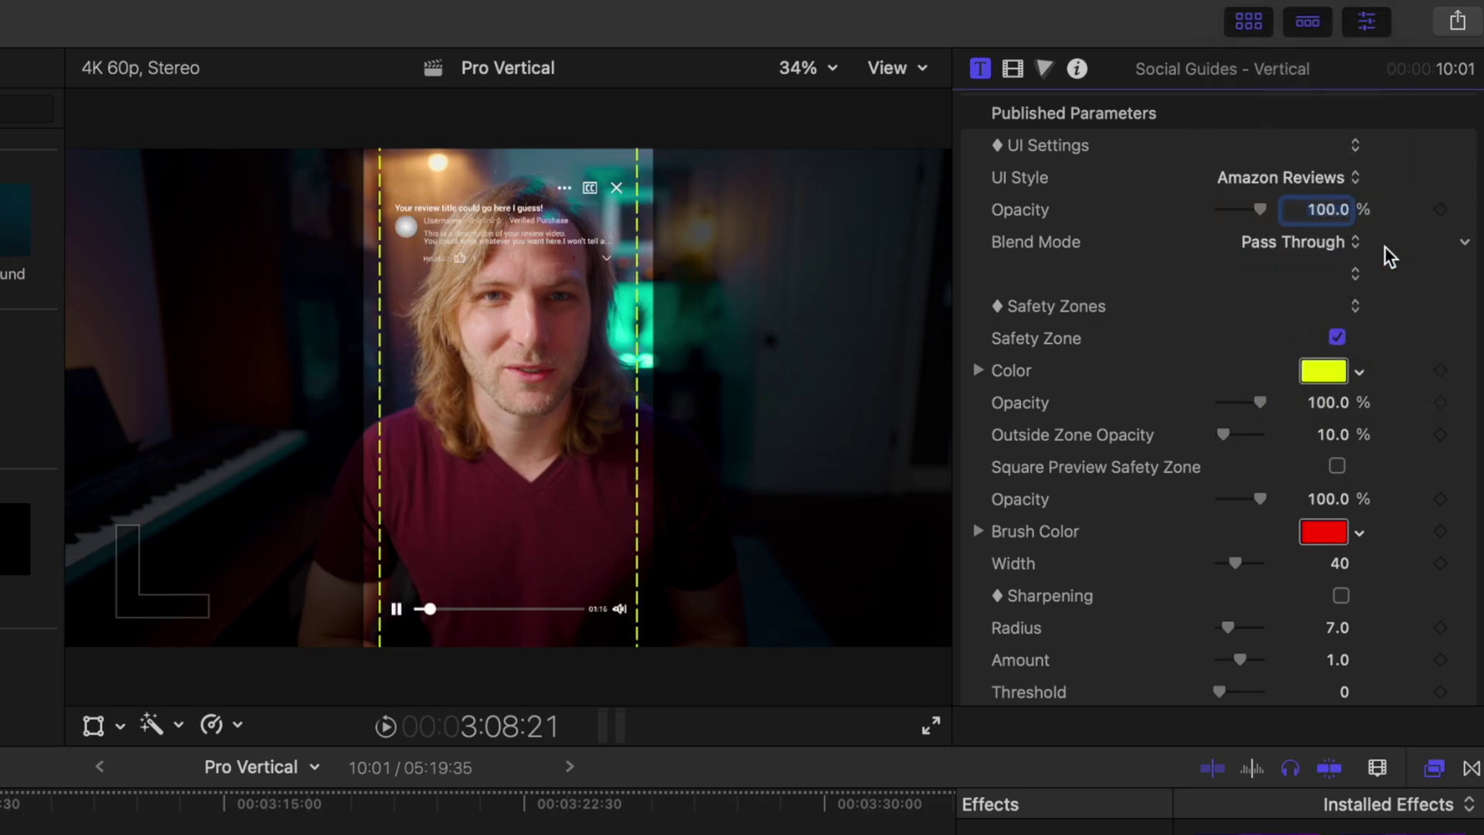
{"action": "left_click", "coordinate": [1339, 196]}
{"action": "left_click", "coordinate": [1341, 209]}
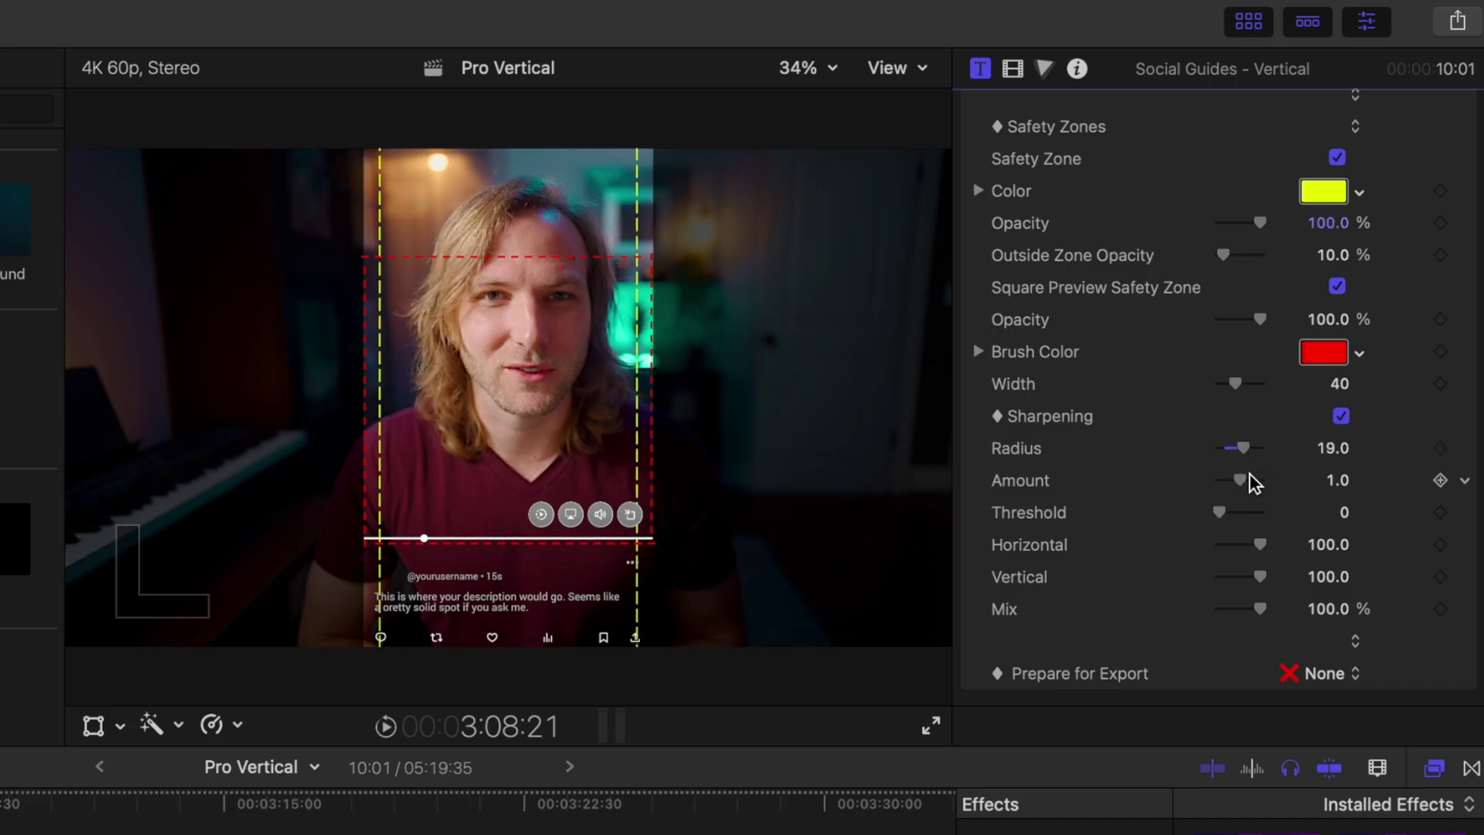
Revert the sharpening amount tweak and set Prepare for Export to No UI & Rotate.
{"action": "left_click_drag", "start_coordinate": [1260, 480], "coordinate": [1259, 479]}
{"action": "key", "text": "super+z"}
{"action": "key", "text": "super+z"}
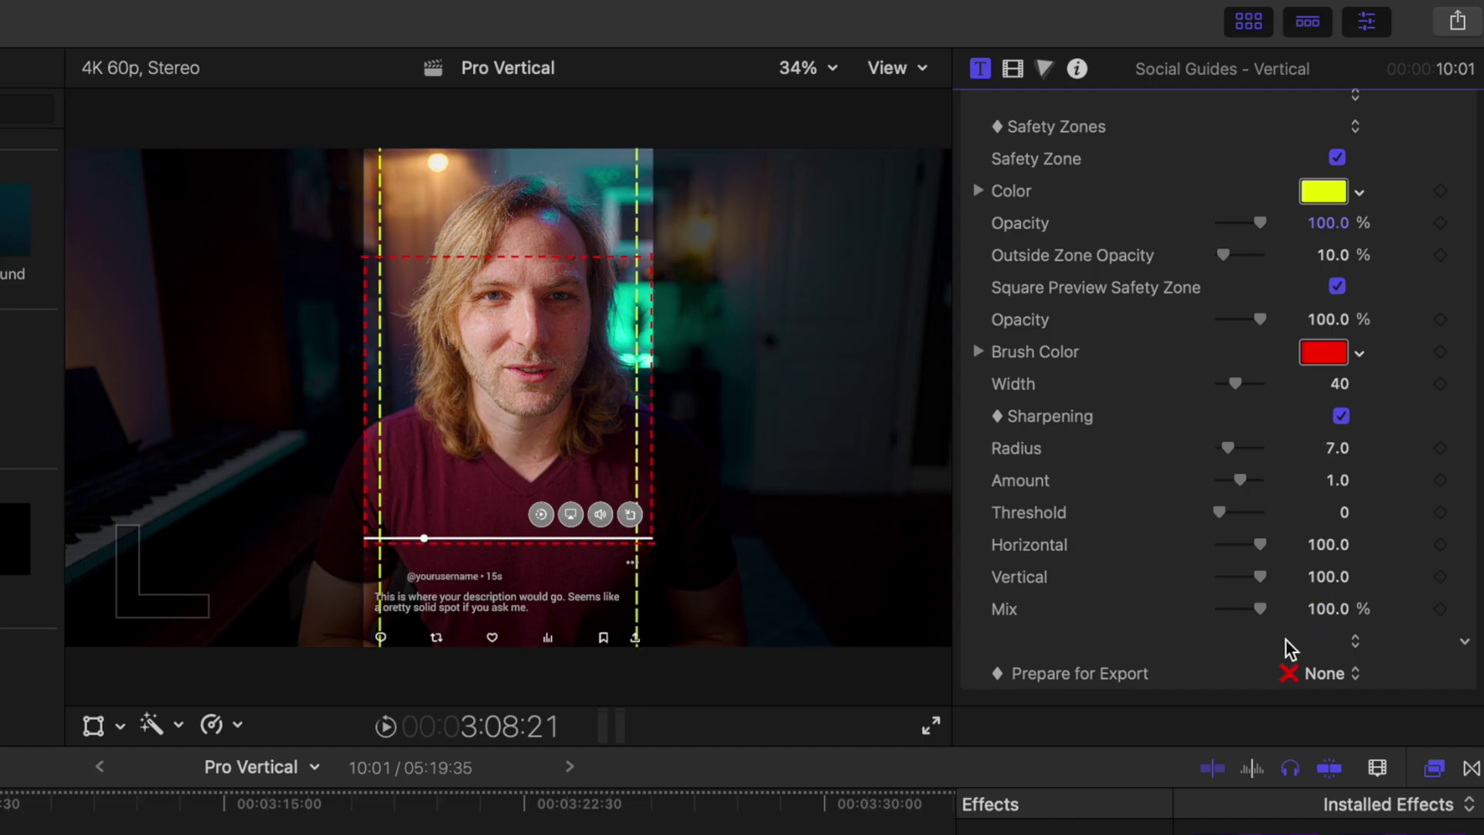
{"action": "left_click", "coordinate": [1323, 674]}
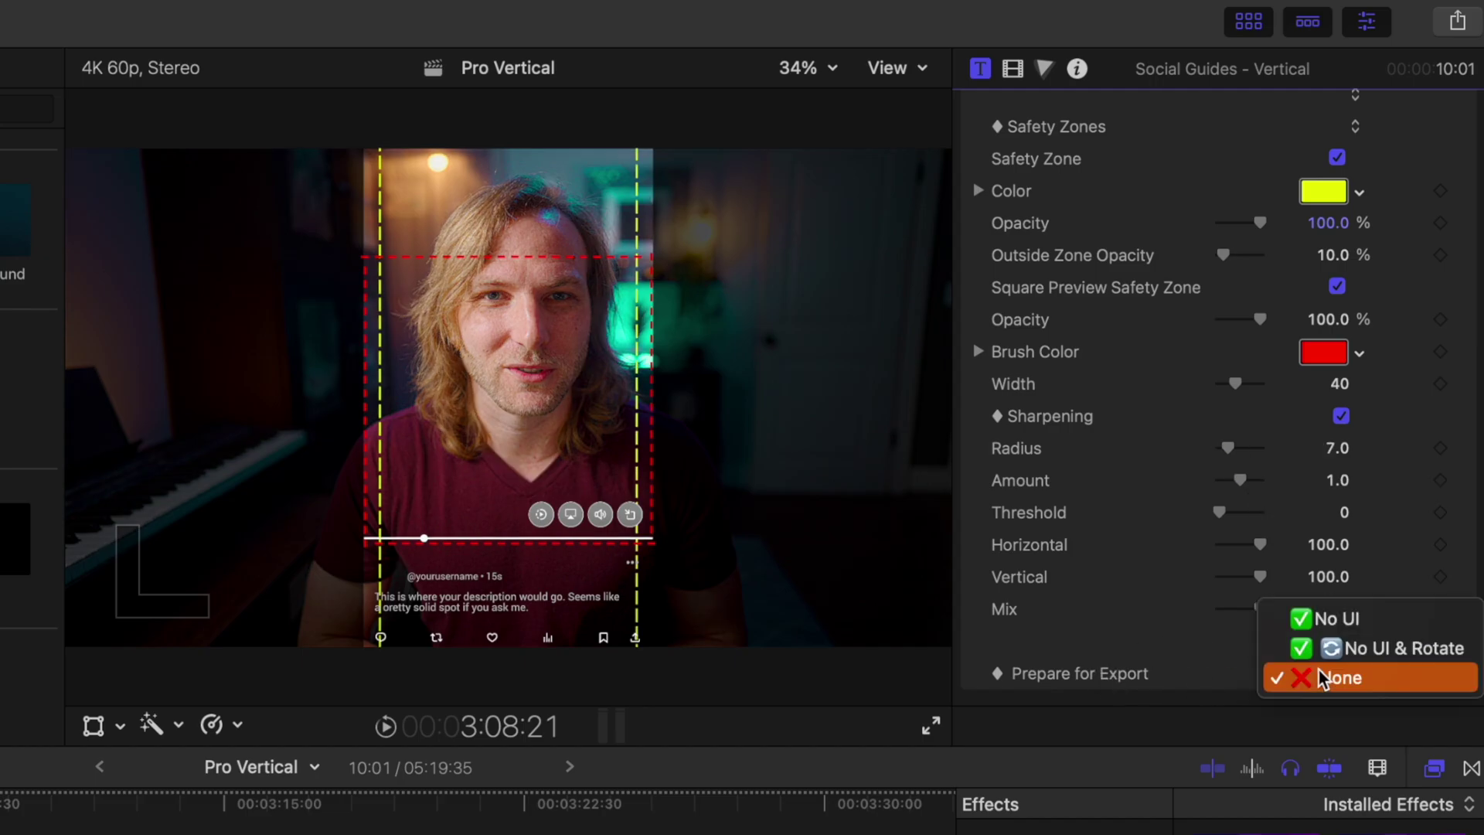
{"action": "left_click", "coordinate": [1368, 649]}
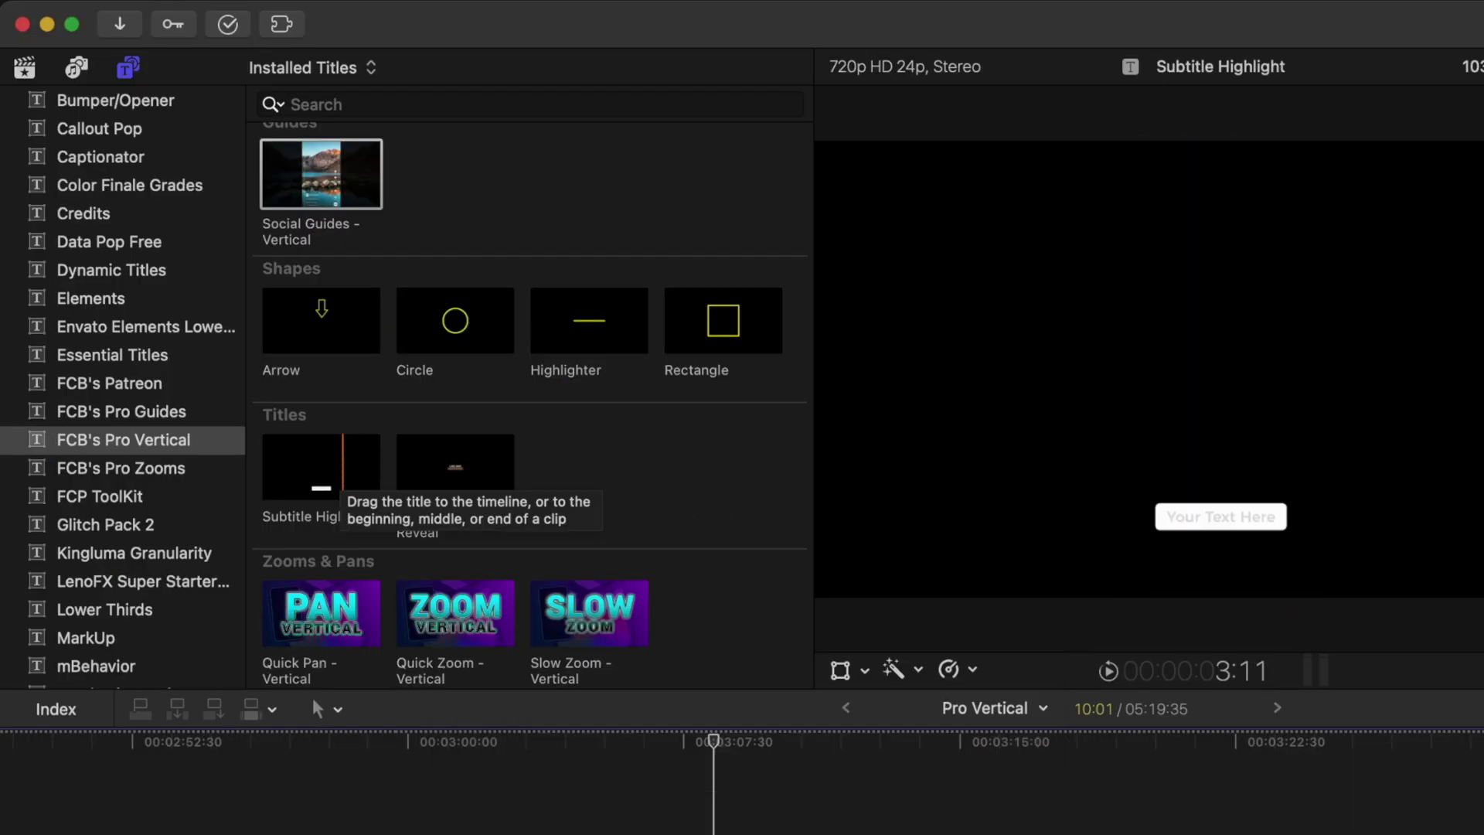
Add the Subtitle Highlight title at the playhead and position it in the frame's lower middle.
{"action": "left_click_drag", "start_coordinate": [343, 466], "coordinate": [717, 833]}
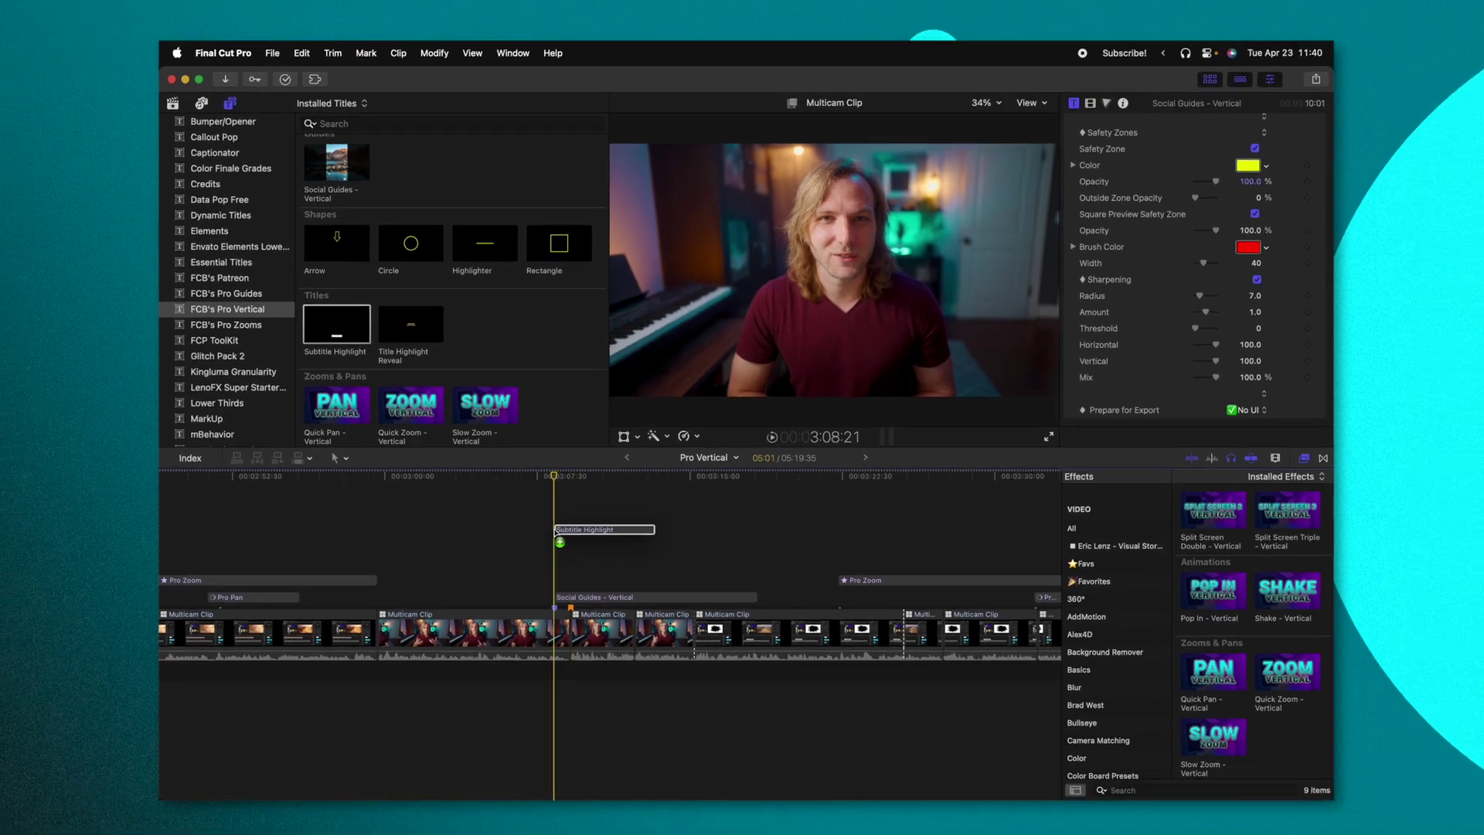
{"action": "left_click_drag", "start_coordinate": [556, 532], "coordinate": [558, 534]}
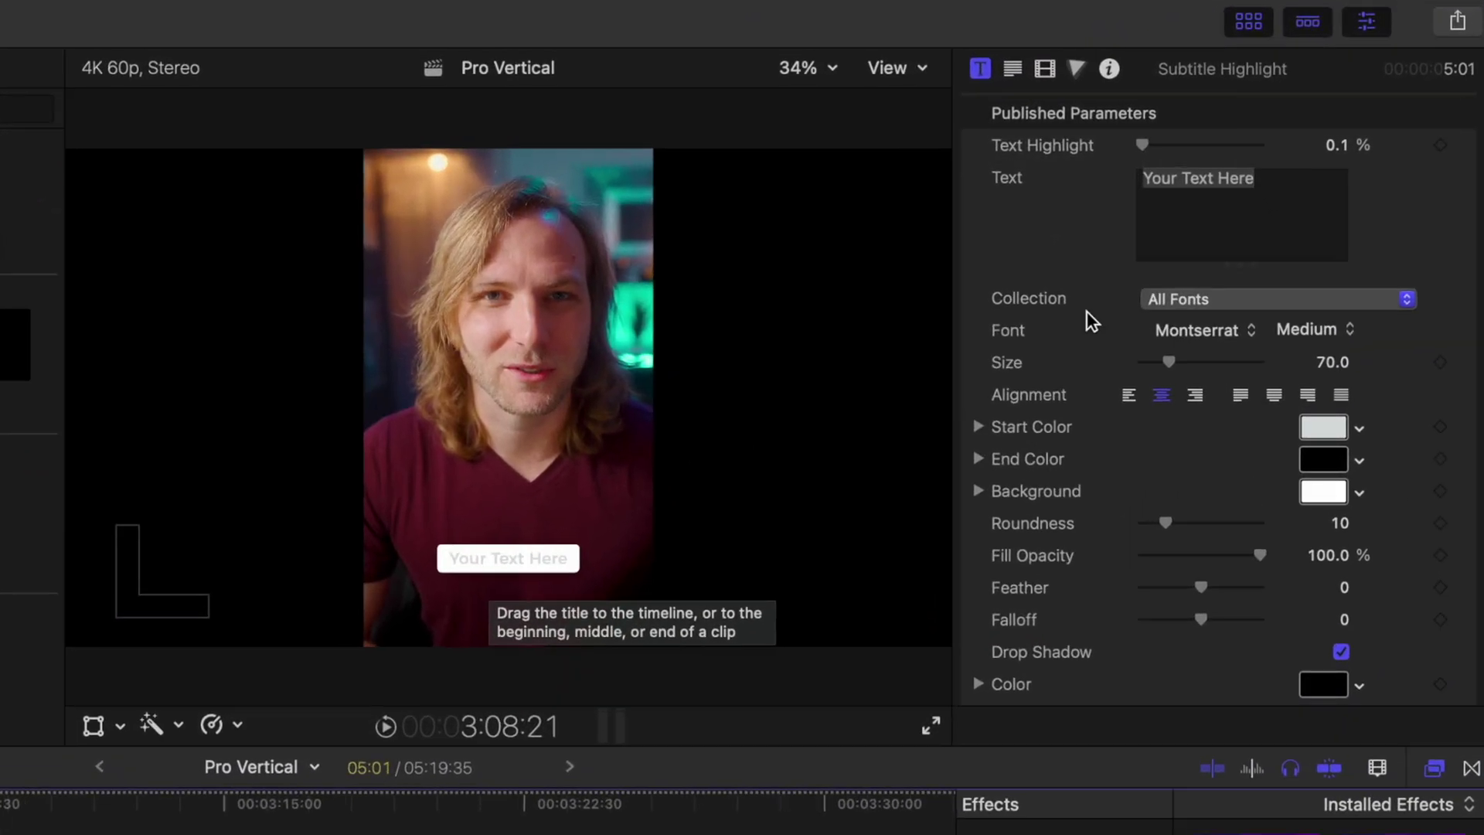
{"action": "left_click_drag", "start_coordinate": [831, 357], "coordinate": [845, 362]}
{"action": "left_click_drag", "start_coordinate": [539, 581], "coordinate": [579, 533]}
Replace the placeholder subtitle text with 'Like & Subscribe For Pro Vertical!'.
{"action": "left_click", "coordinate": [1013, 68]}
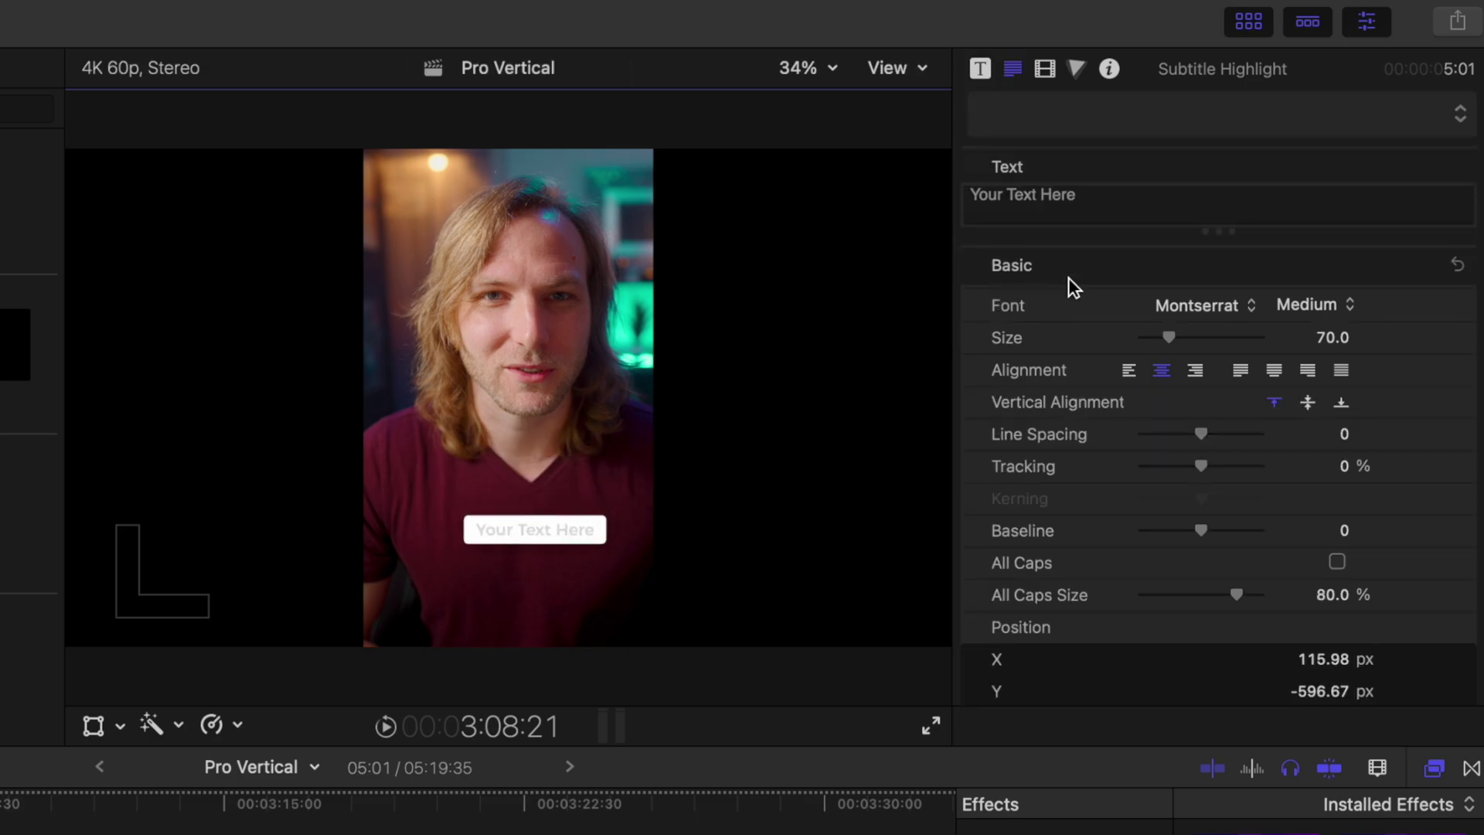
{"action": "left_click", "coordinate": [1130, 191]}
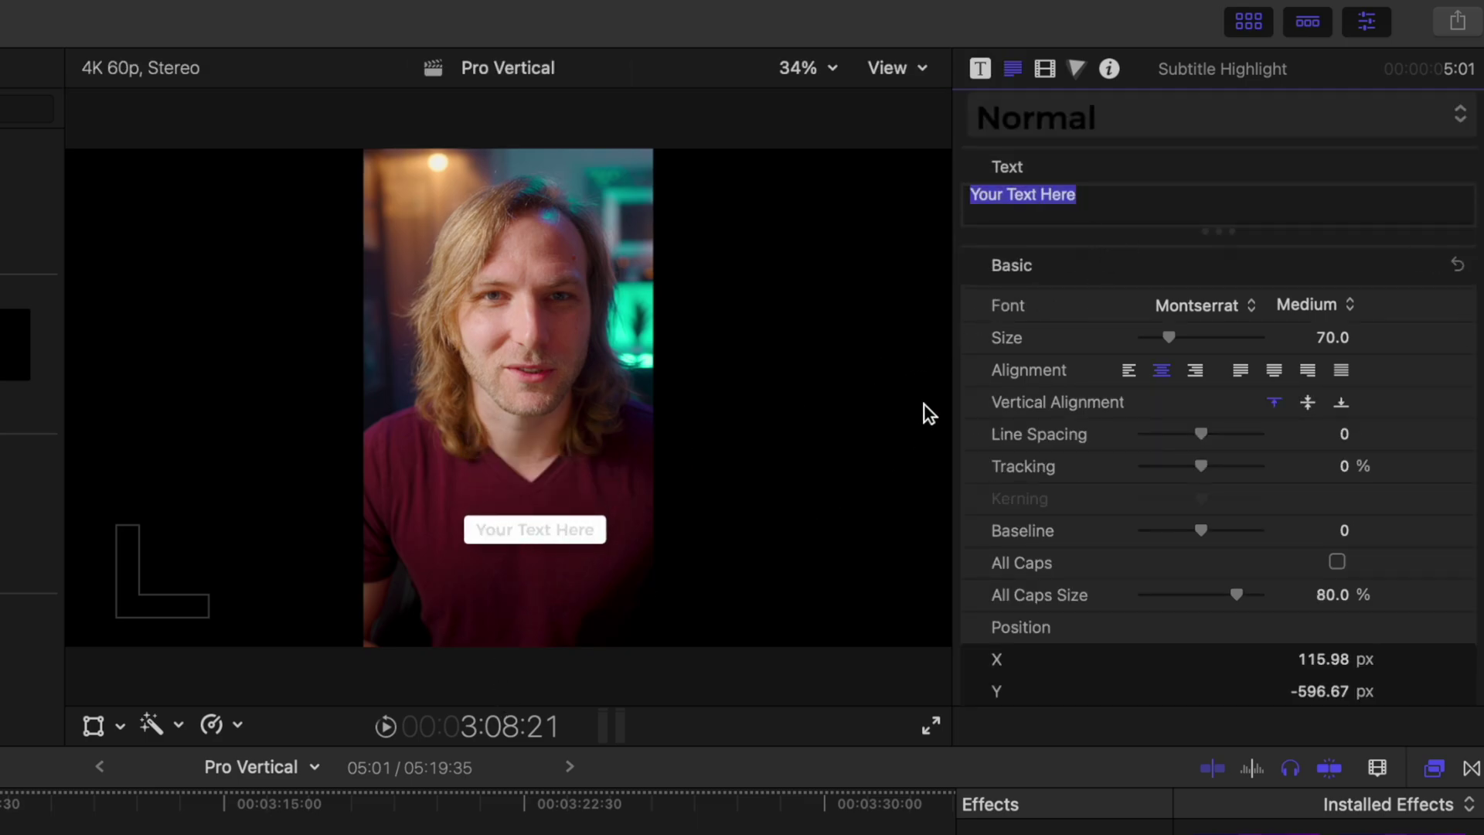
{"action": "type", "text": "Like & Subscribe"}
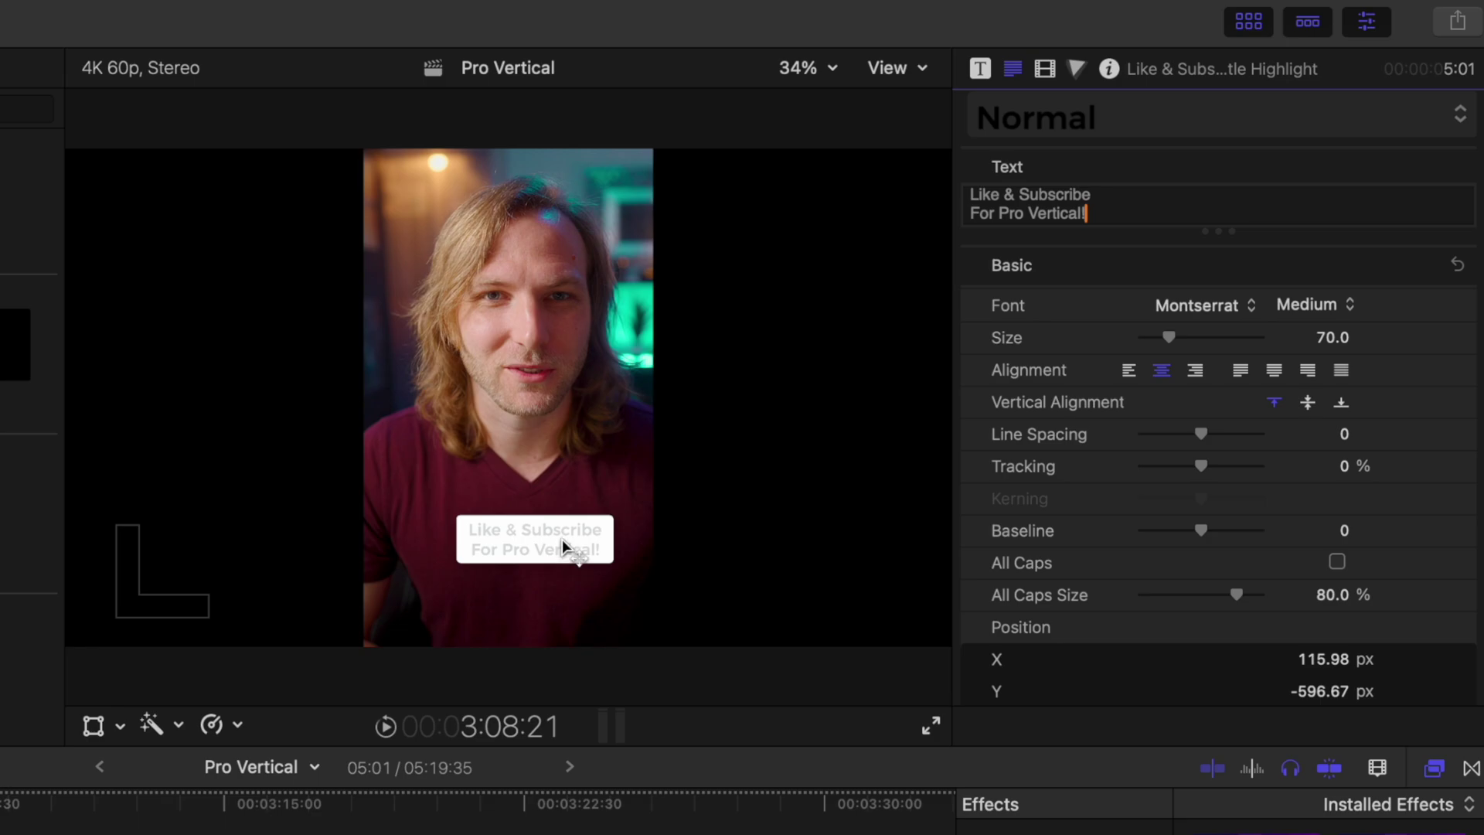
Keyframe the subtitle's Text Highlight from 0.1% up to 100% and play the animation.
{"action": "left_click", "coordinate": [979, 70]}
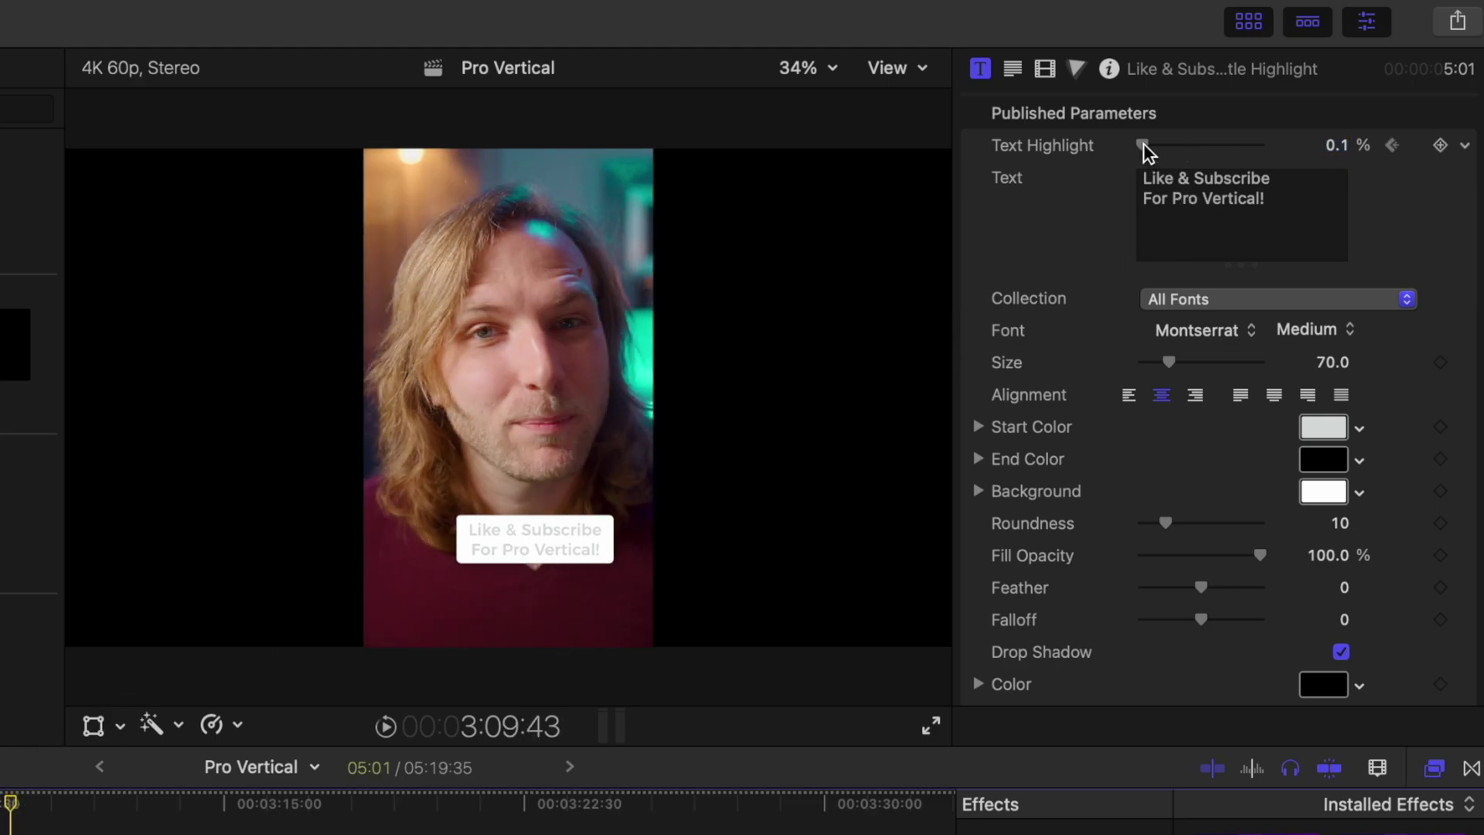
{"action": "left_click_drag", "start_coordinate": [1171, 146], "coordinate": [1388, 119]}
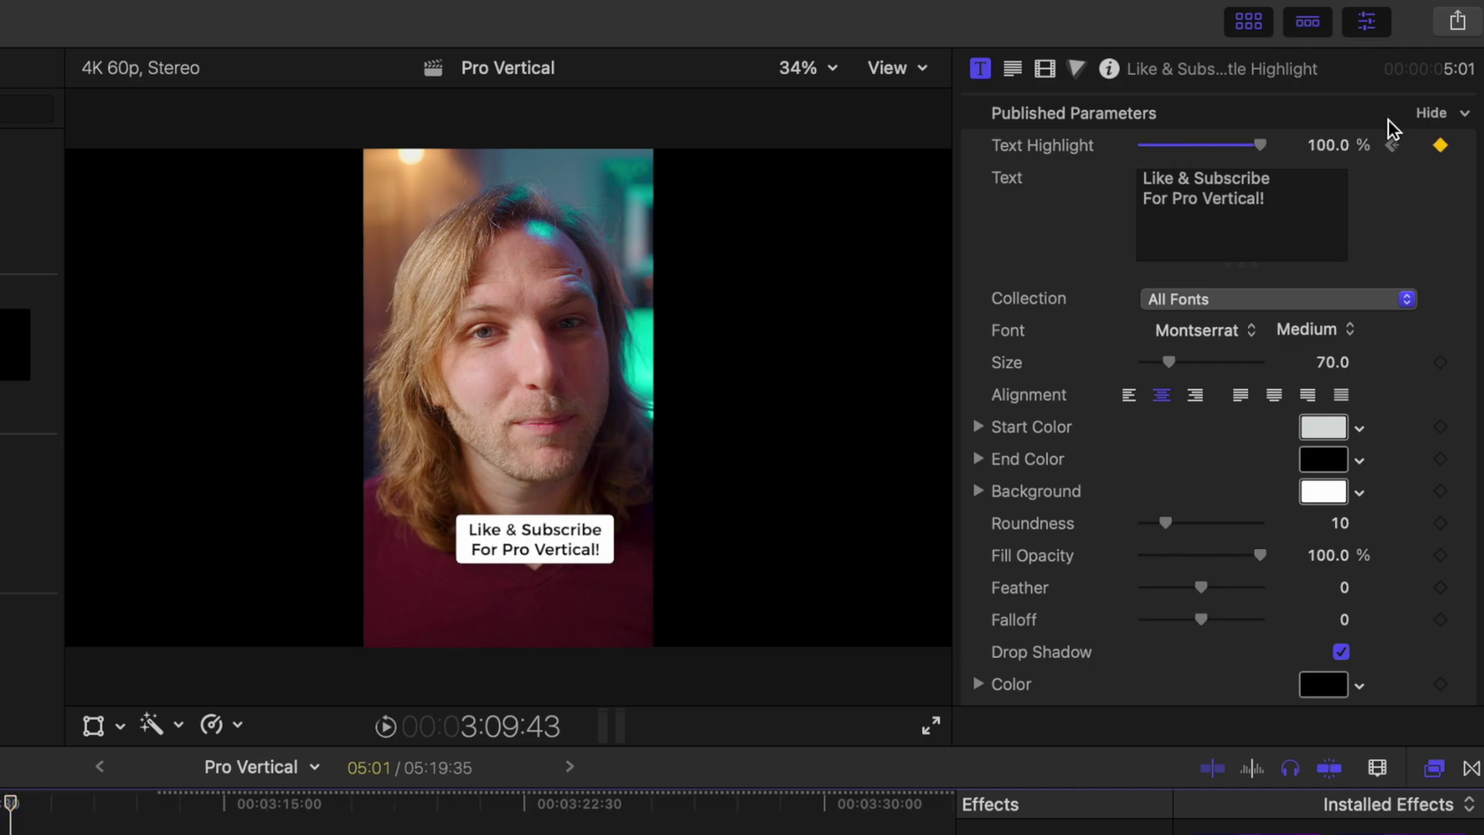
{"action": "key", "text": "alt+semicolon"}
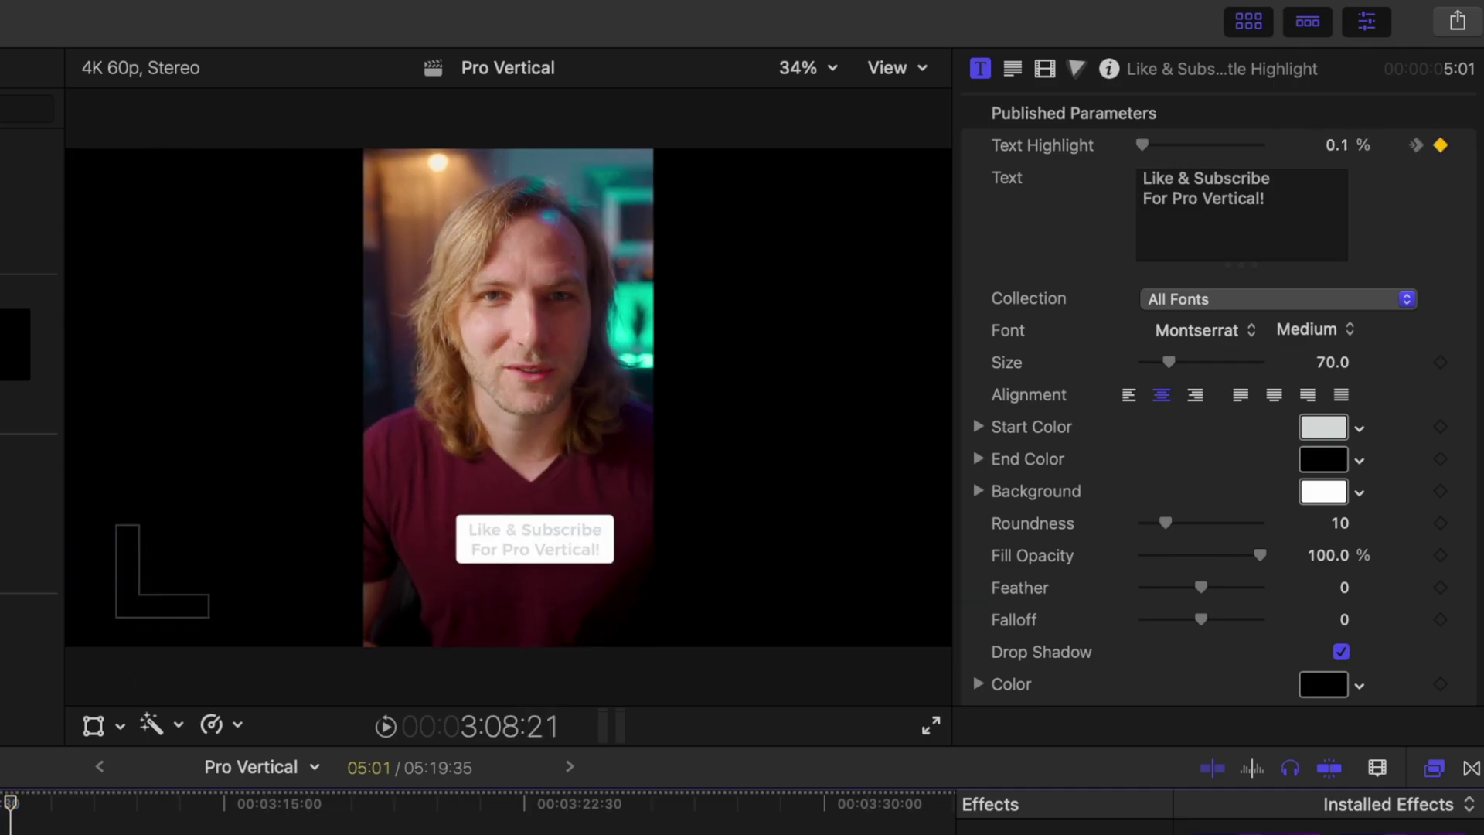
{"action": "key", "text": "space"}
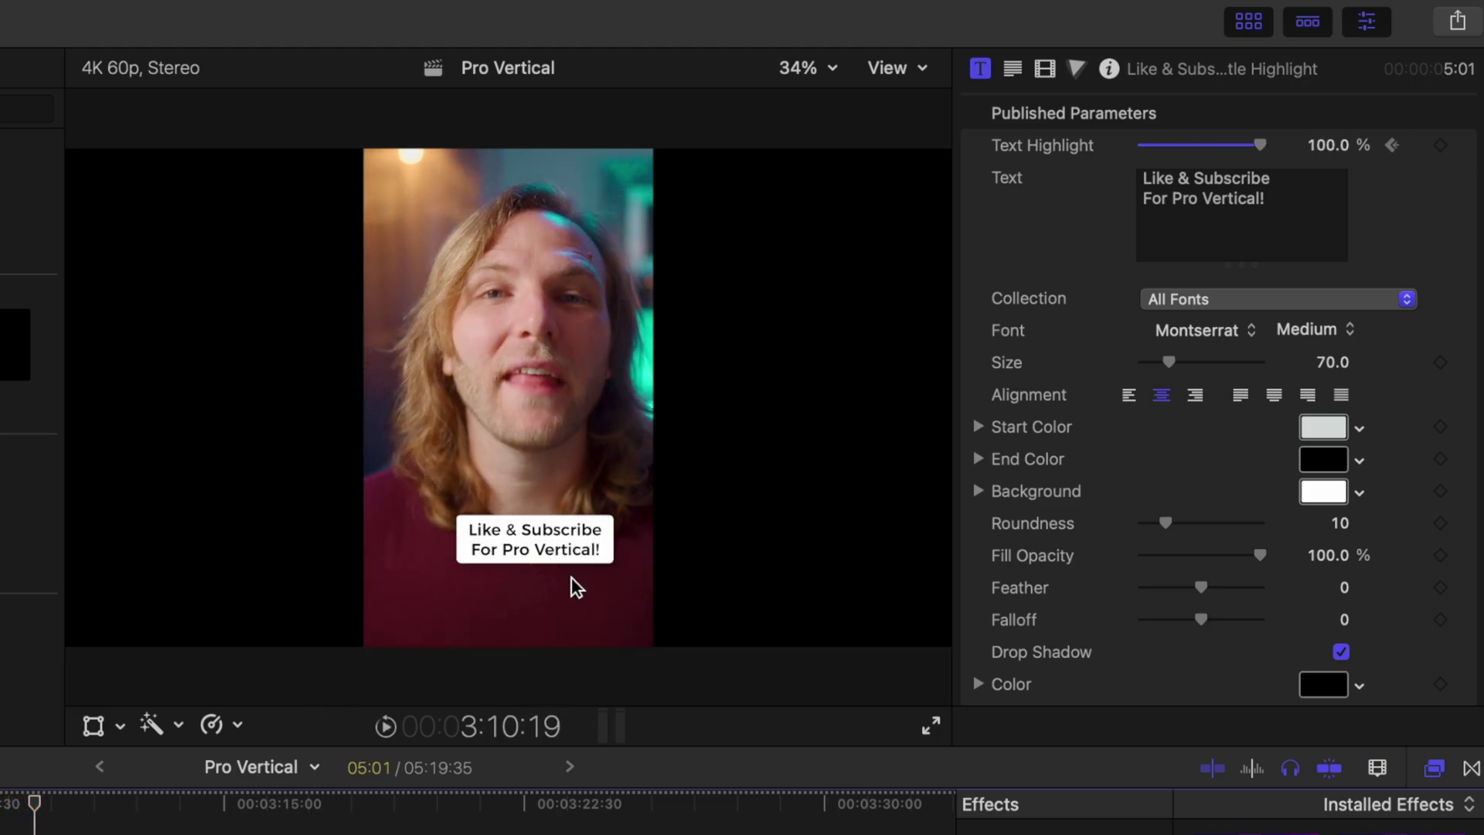
{"action": "scroll", "coordinate": [1314, 464], "scroll_direction": "down", "scroll_amount": 5}
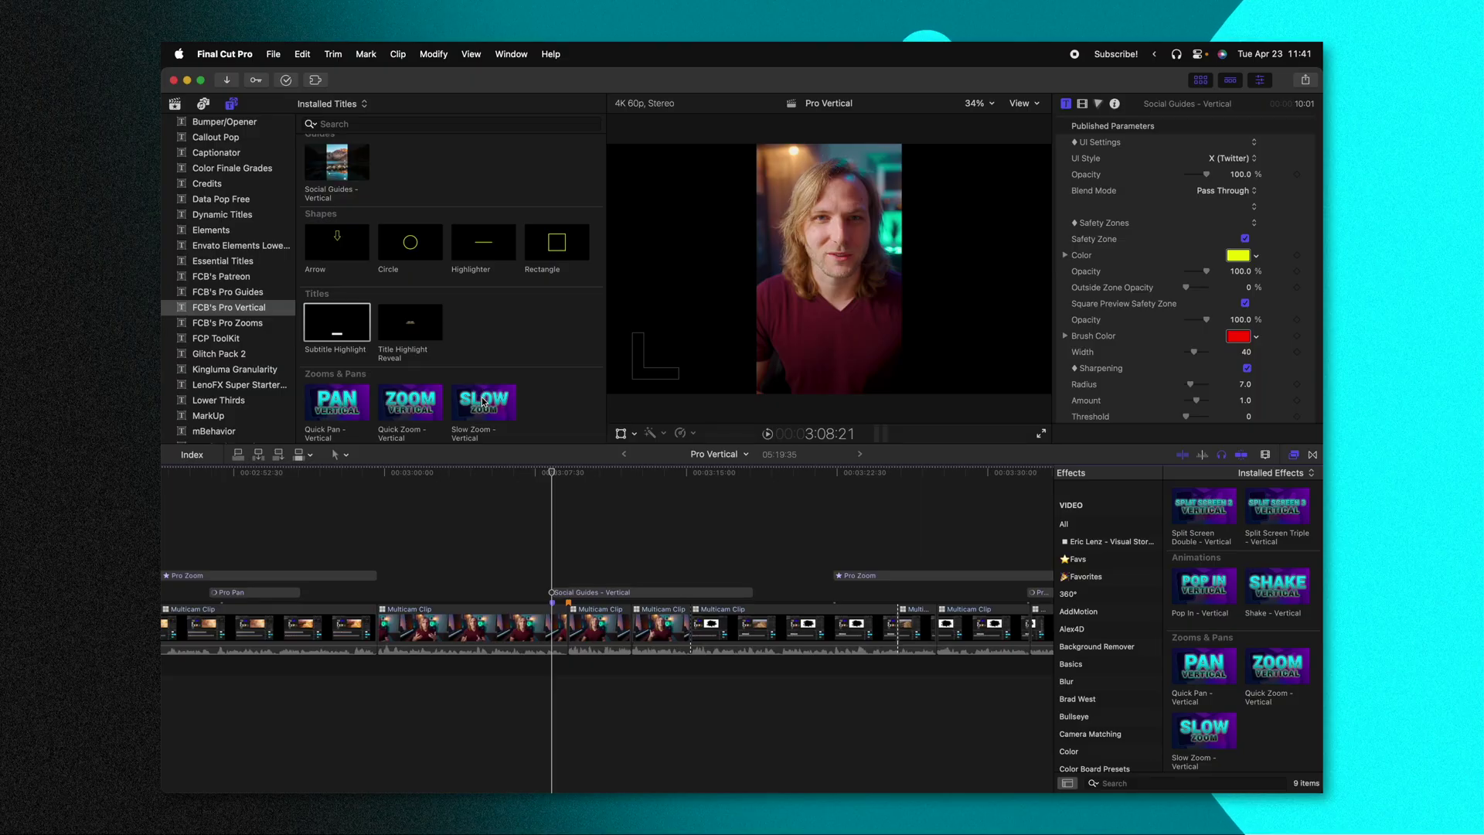
Add the Slow Zoom - Vertical title, raise its zoom amount to 1793.4, and preview it.
{"action": "left_click_drag", "start_coordinate": [483, 401], "coordinate": [553, 541]}
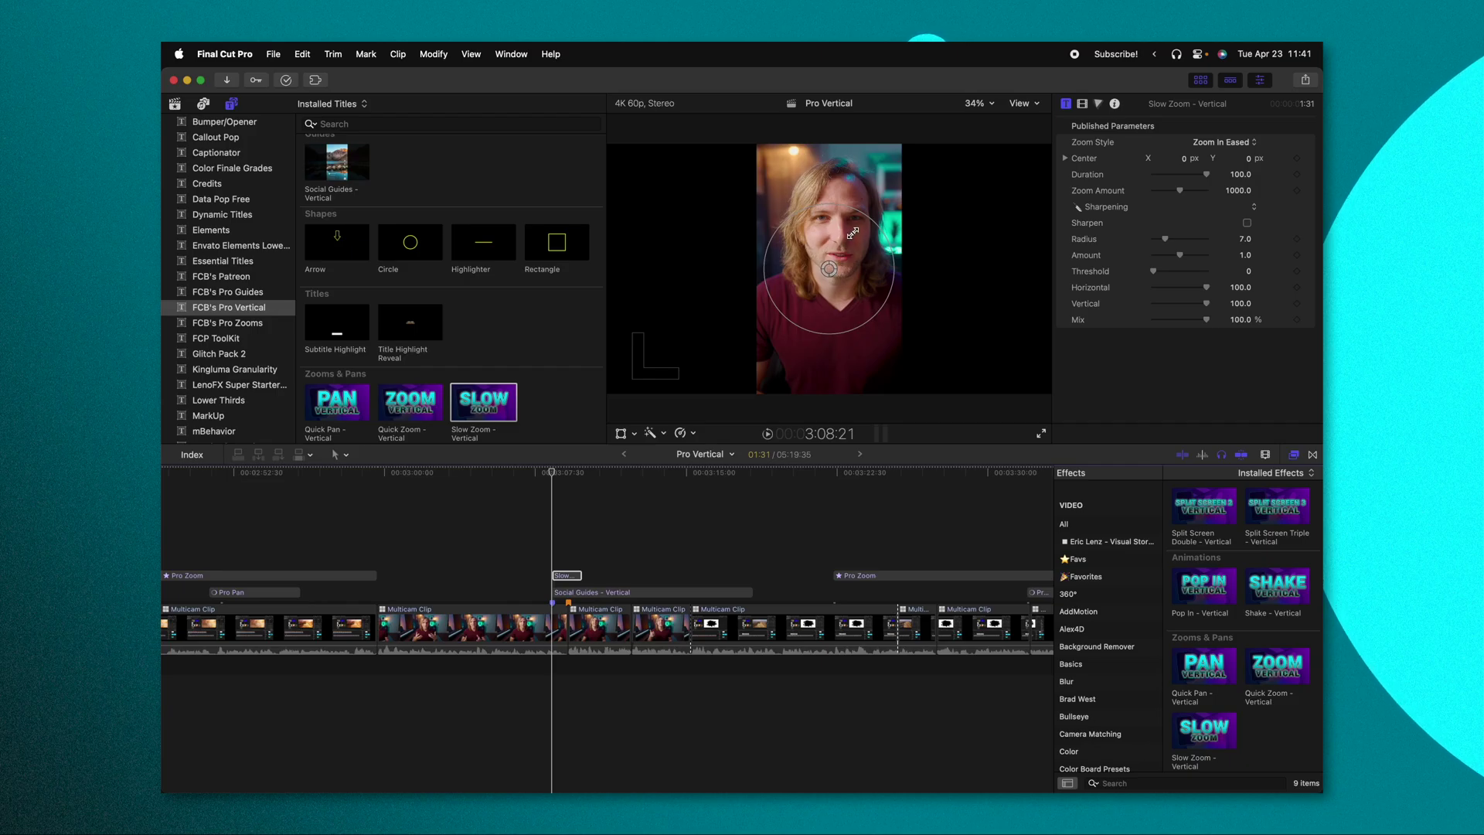
{"action": "left_click_drag", "start_coordinate": [859, 229], "coordinate": [931, 210]}
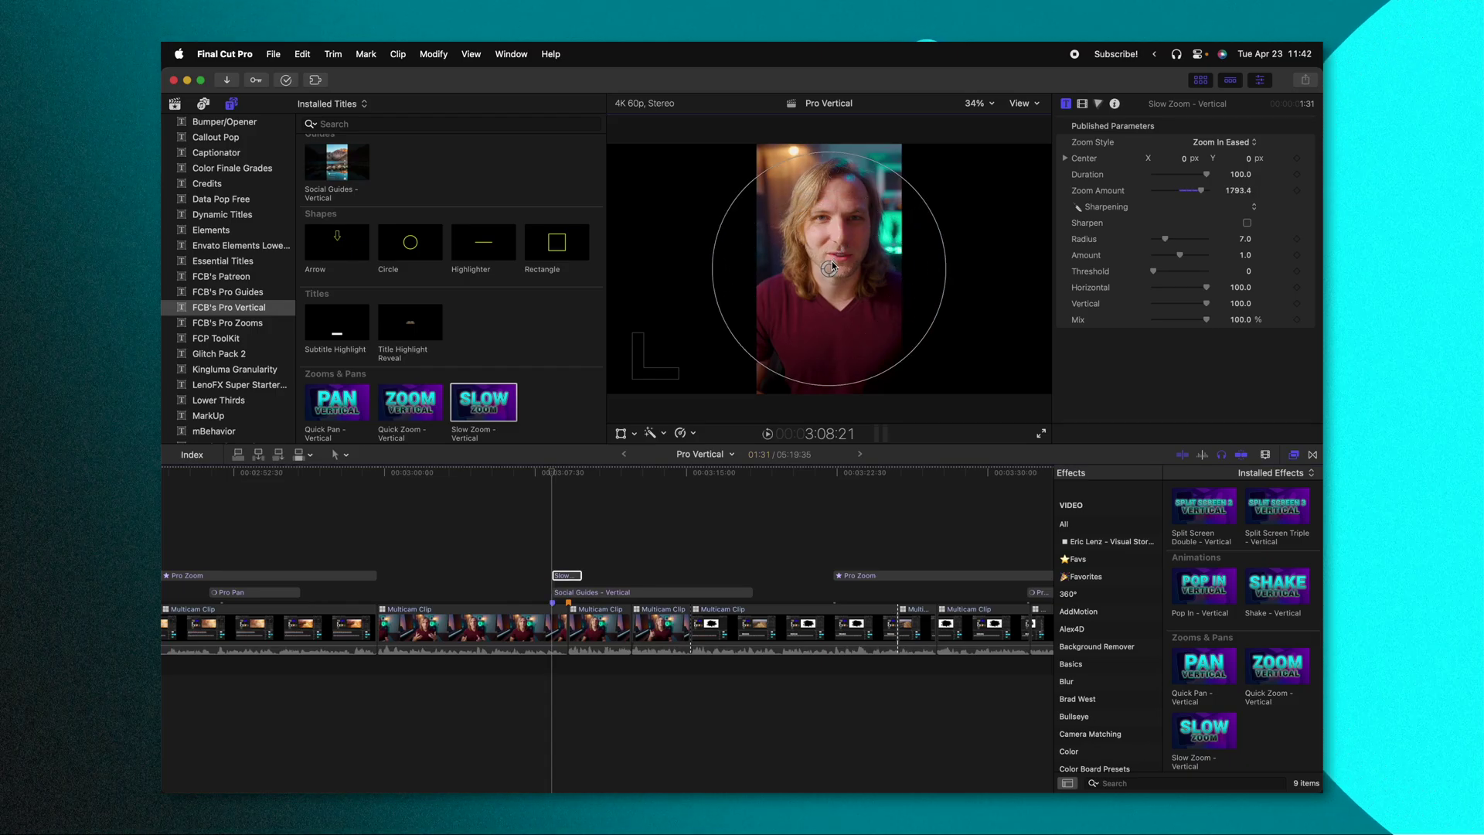
{"action": "left_click", "coordinate": [555, 473]}
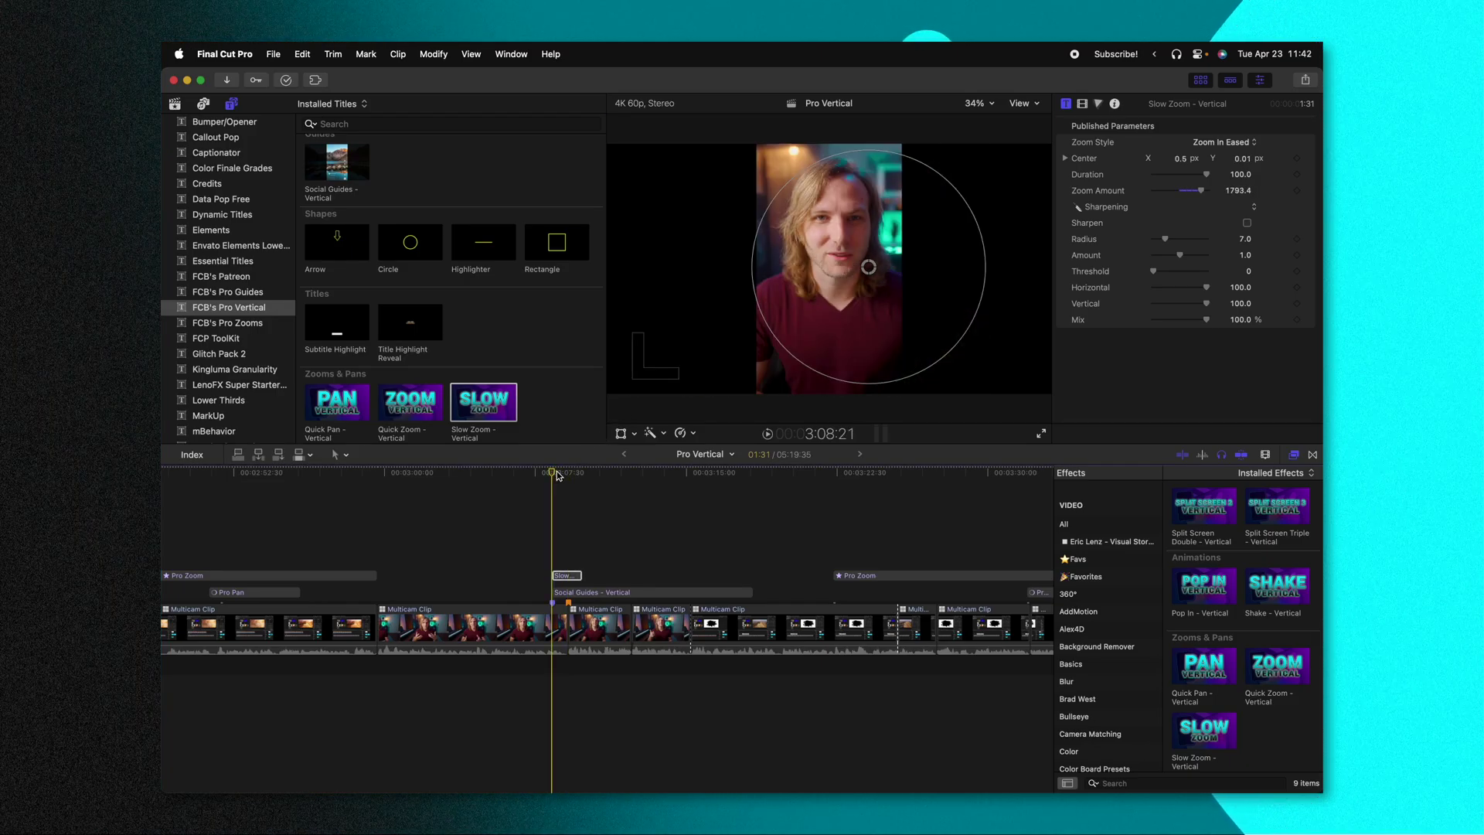
{"action": "key", "text": "shift+question"}
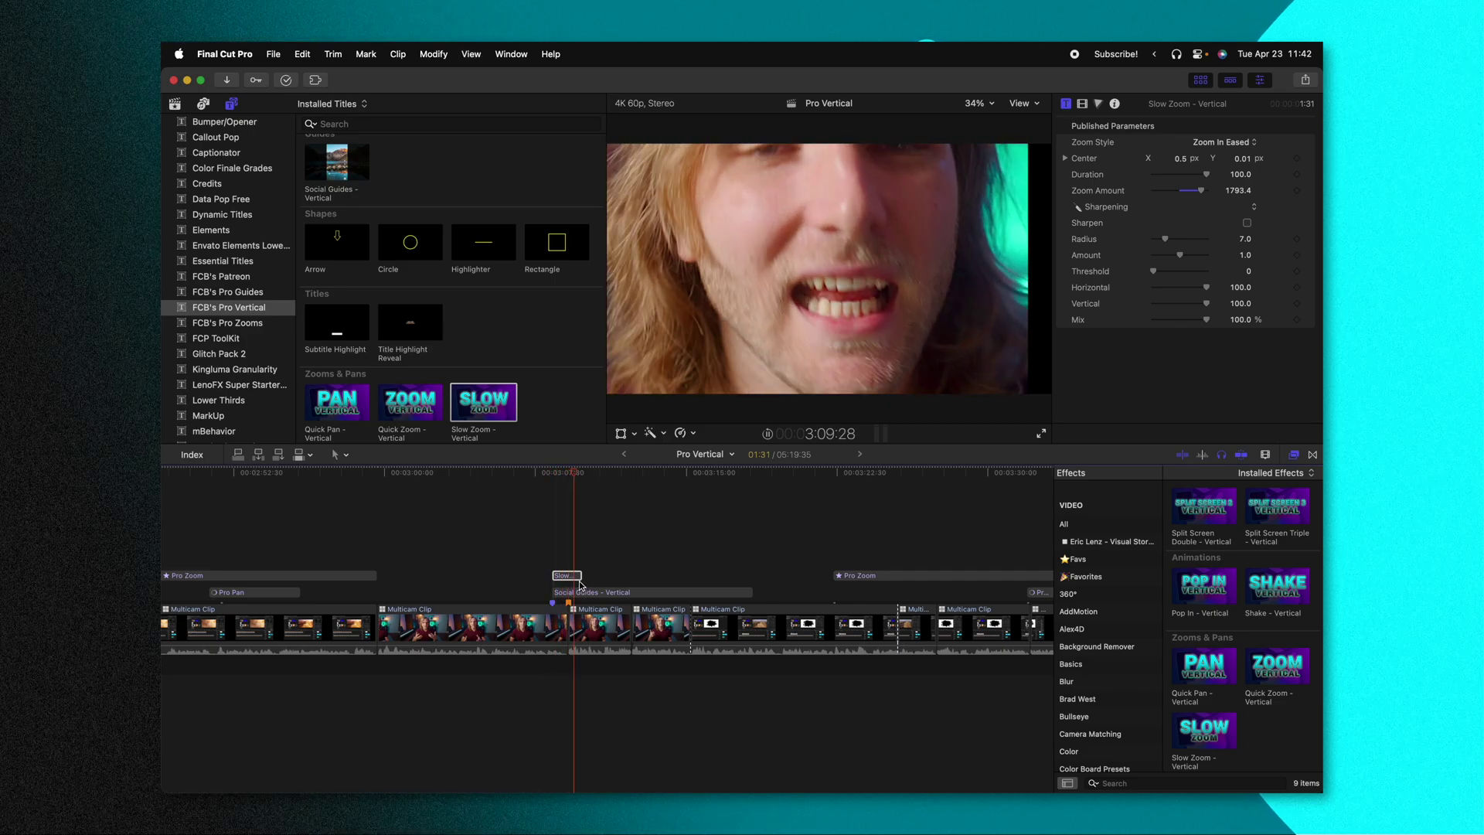
Lengthen the Slow Zoom title and move it beneath Social Guides, then play it back.
{"action": "left_click_drag", "start_coordinate": [581, 575], "coordinate": [674, 575]}
{"action": "key", "text": "shift+question"}
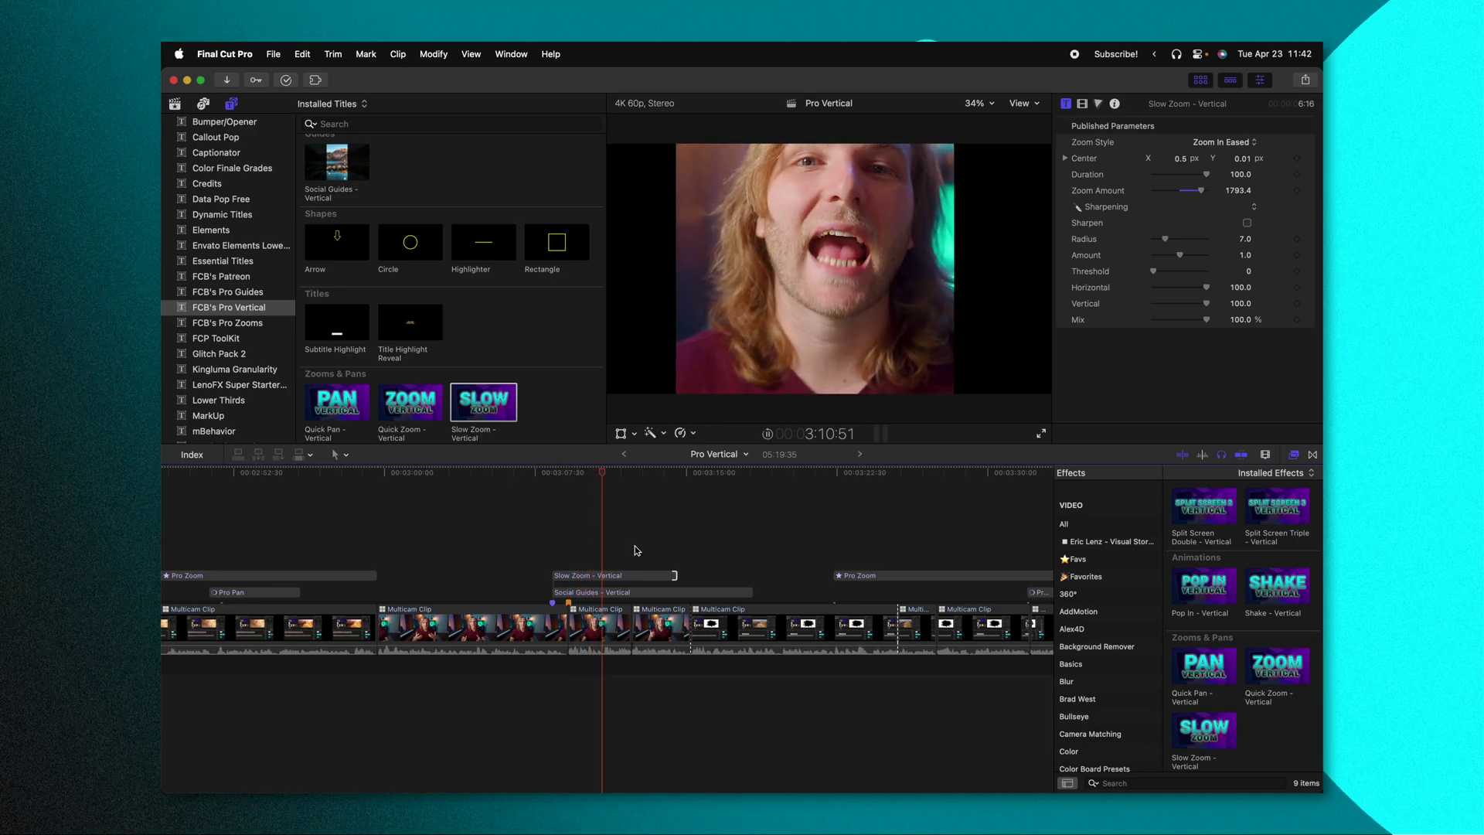
{"action": "left_click", "coordinate": [582, 576]}
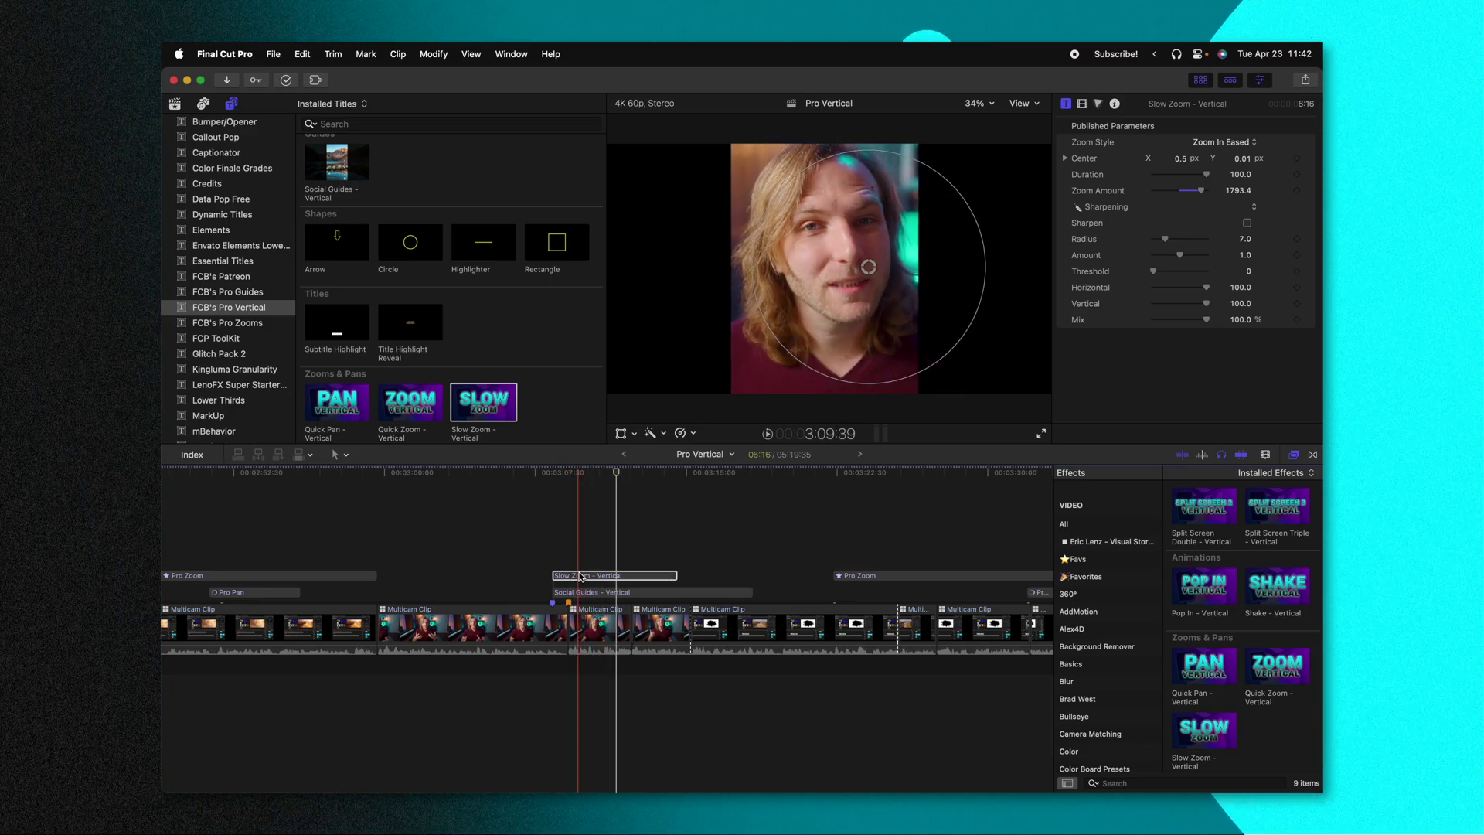
{"action": "left_click_drag", "start_coordinate": [581, 576], "coordinate": [581, 592]}
{"action": "key", "text": "space"}
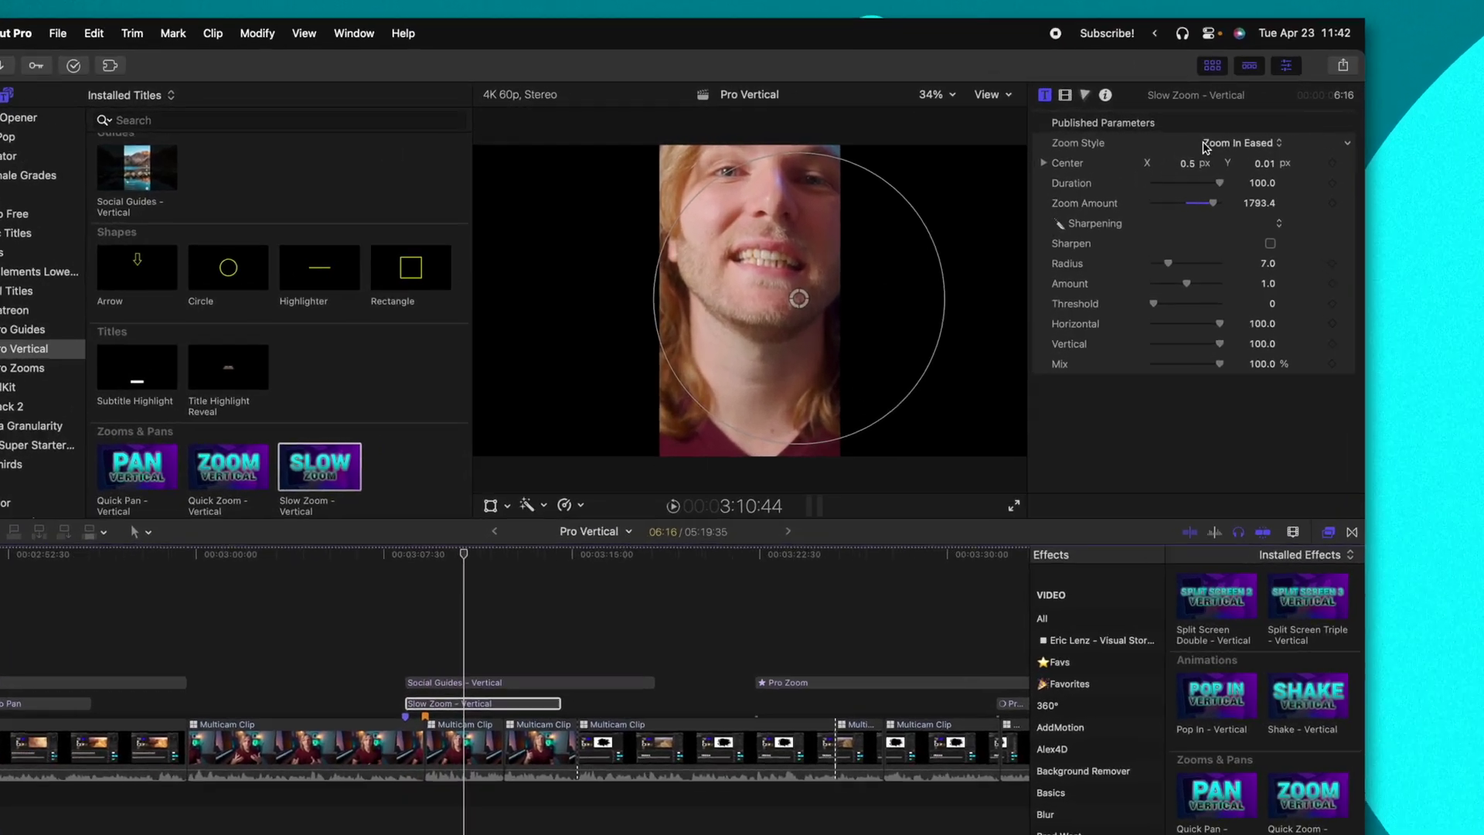
Set the Slow Zoom's Zoom Style to Zoom In Linear with Duration 100.
{"action": "left_click", "coordinate": [1220, 142]}
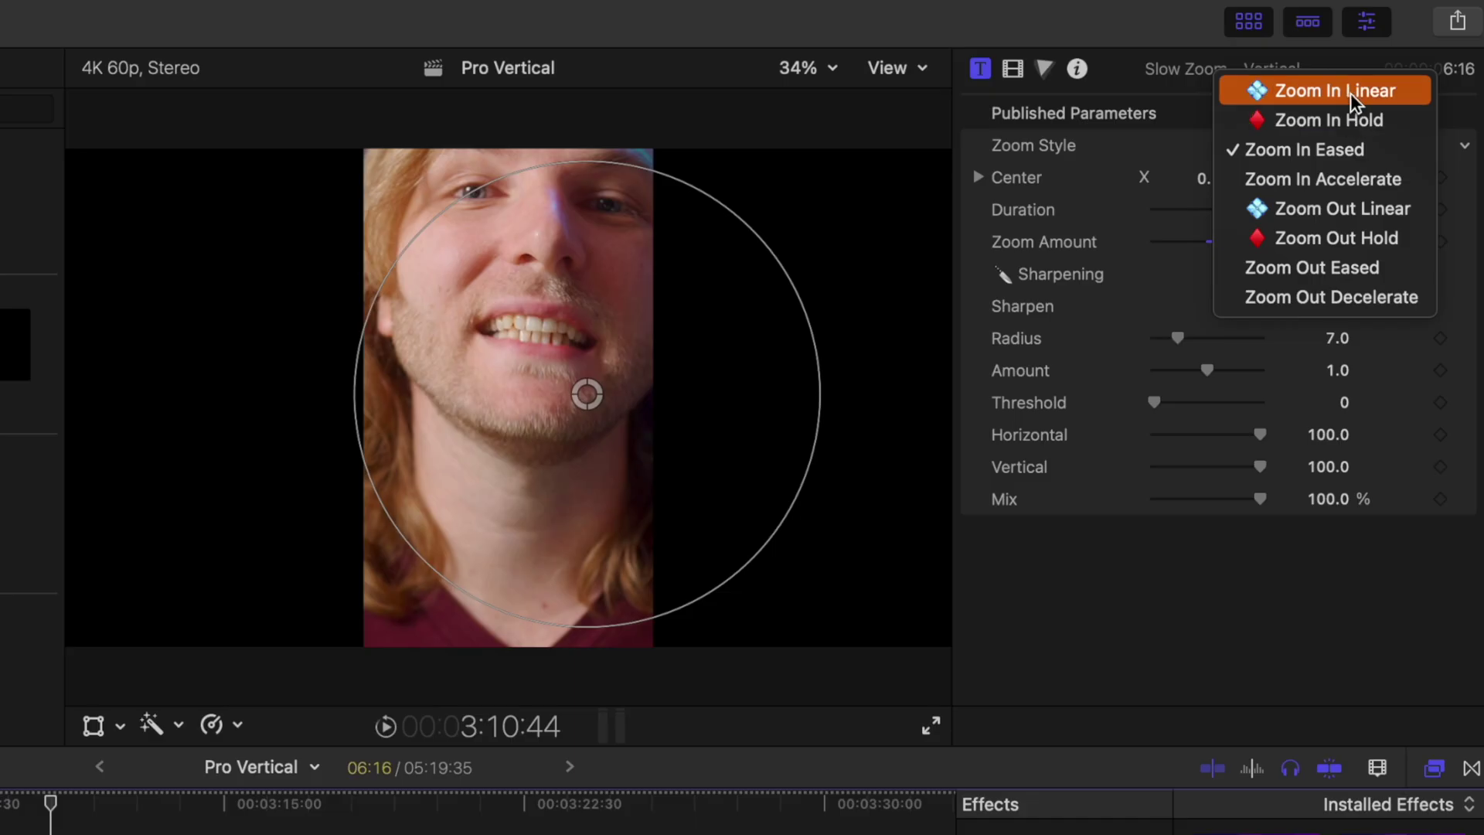
{"action": "left_click", "coordinate": [1350, 93]}
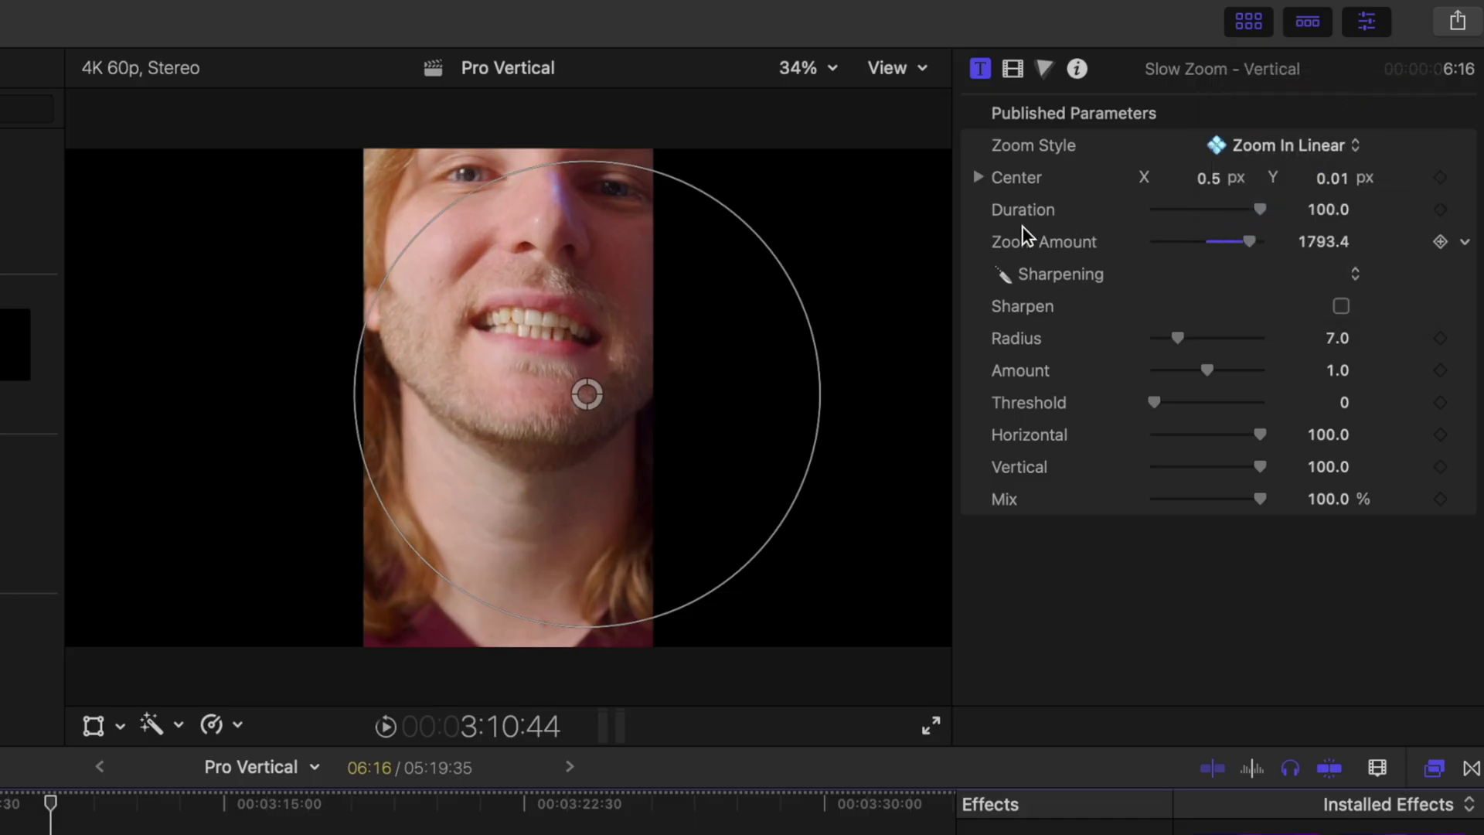
{"action": "left_click", "coordinate": [1203, 209]}
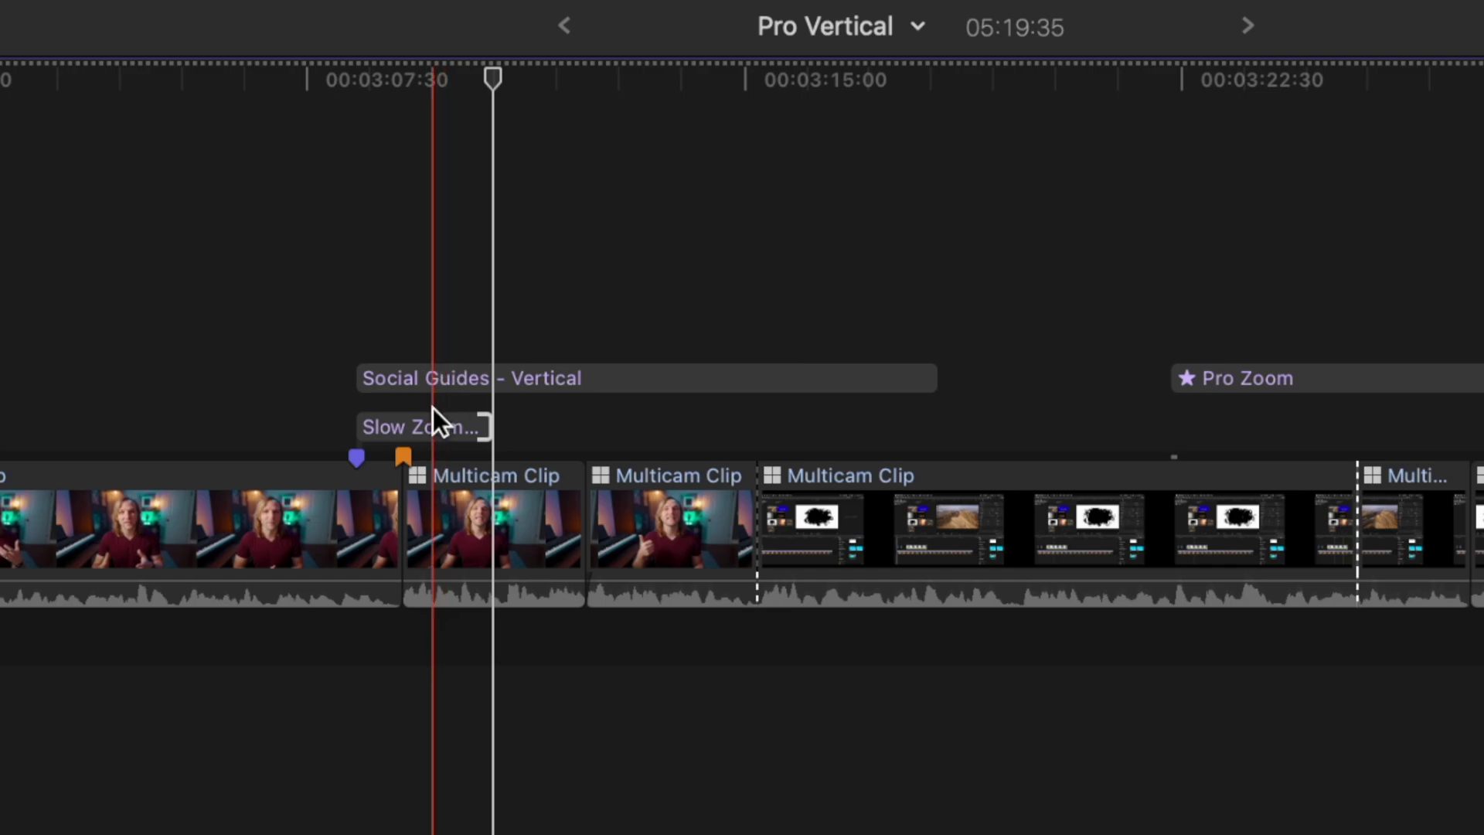
Duplicate the Slow Zoom title right after the original and set the copy to Zoom In Hold.
{"action": "left_click_drag", "start_coordinate": [598, 593], "coordinate": [601, 594]}
{"action": "left_click_drag", "start_coordinate": [495, 436], "coordinate": [586, 433]}
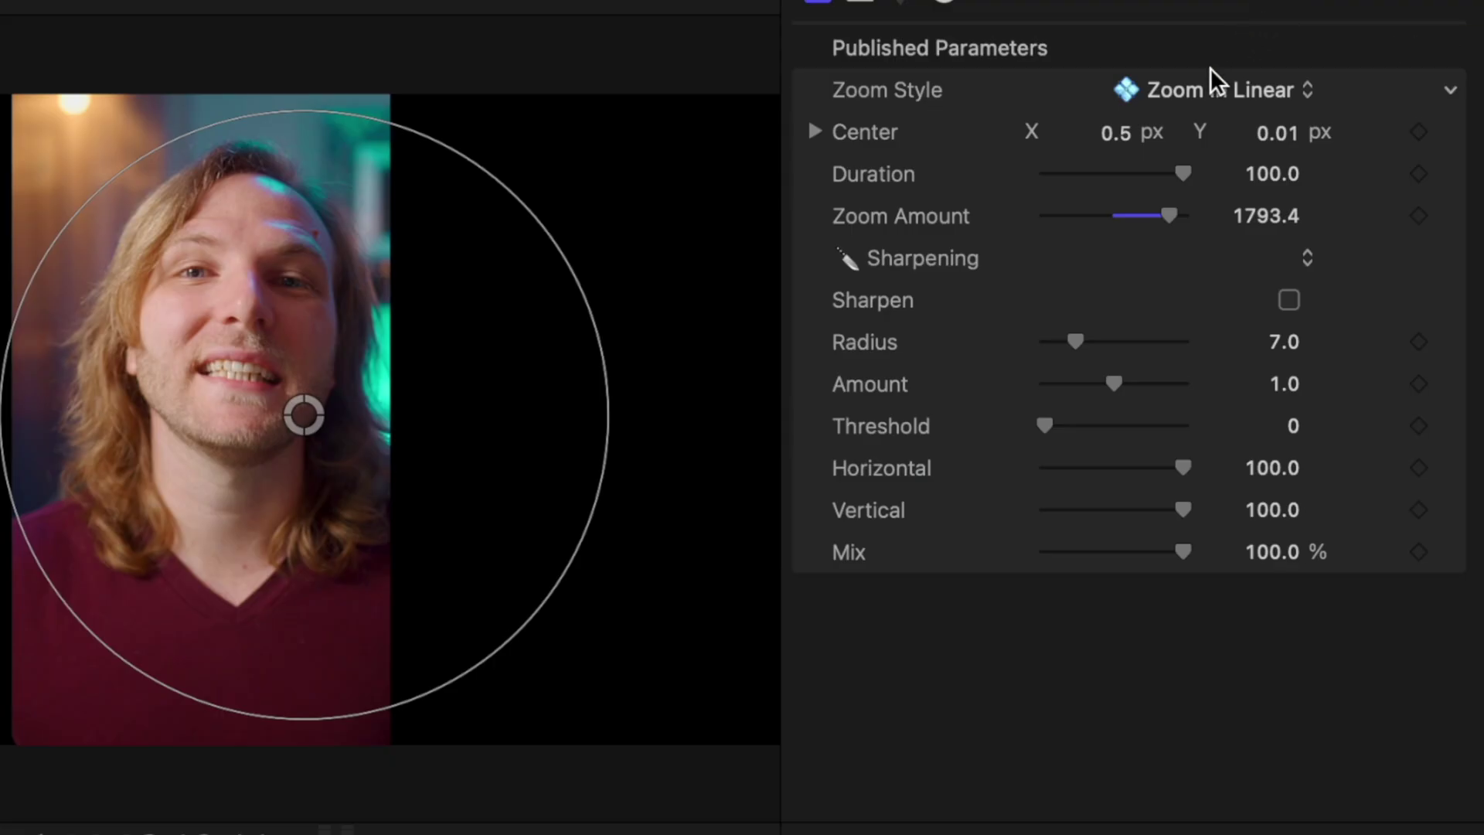
{"action": "left_click", "coordinate": [1198, 93]}
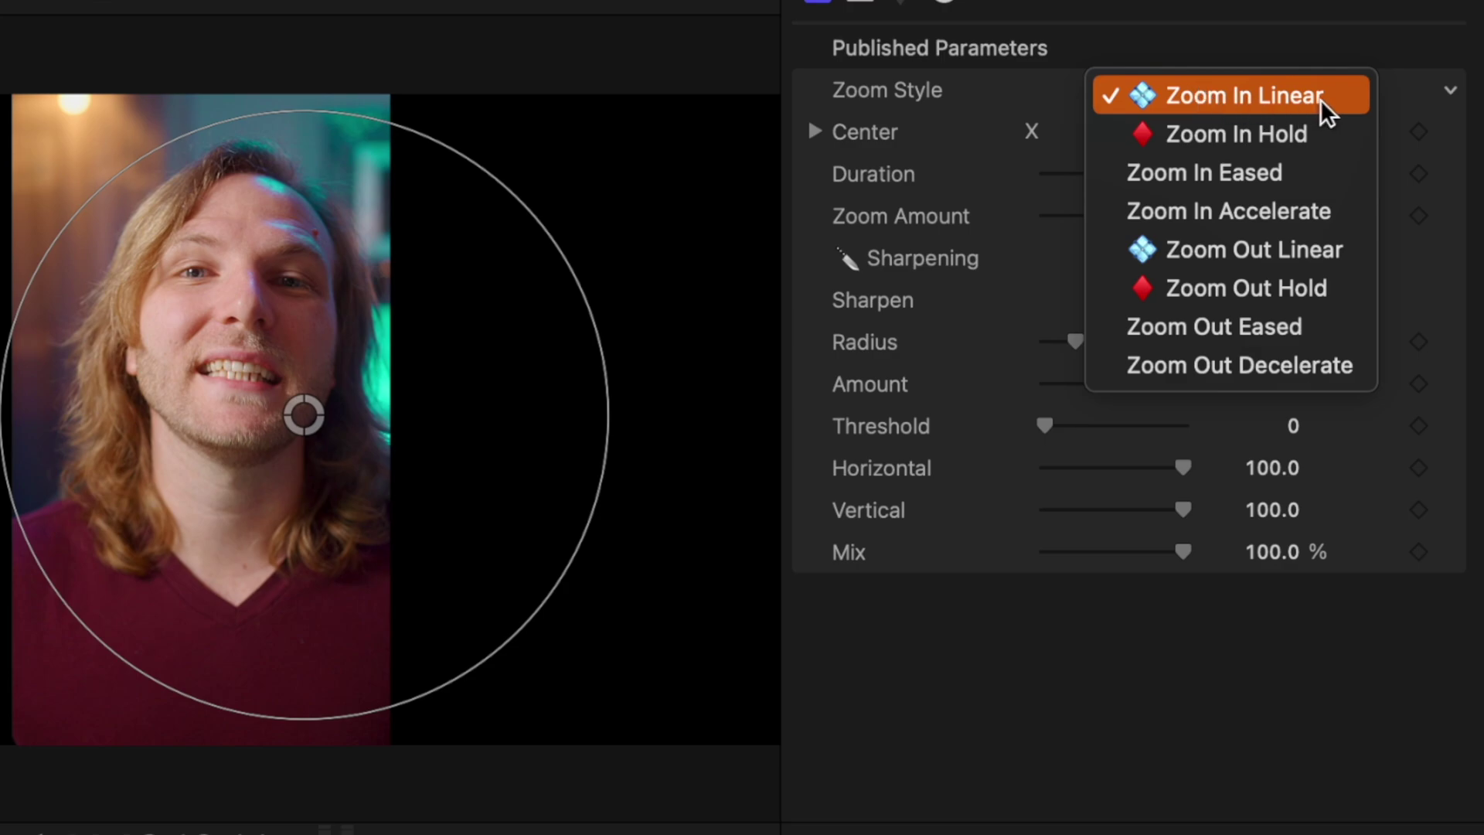
{"action": "left_click", "coordinate": [1323, 132]}
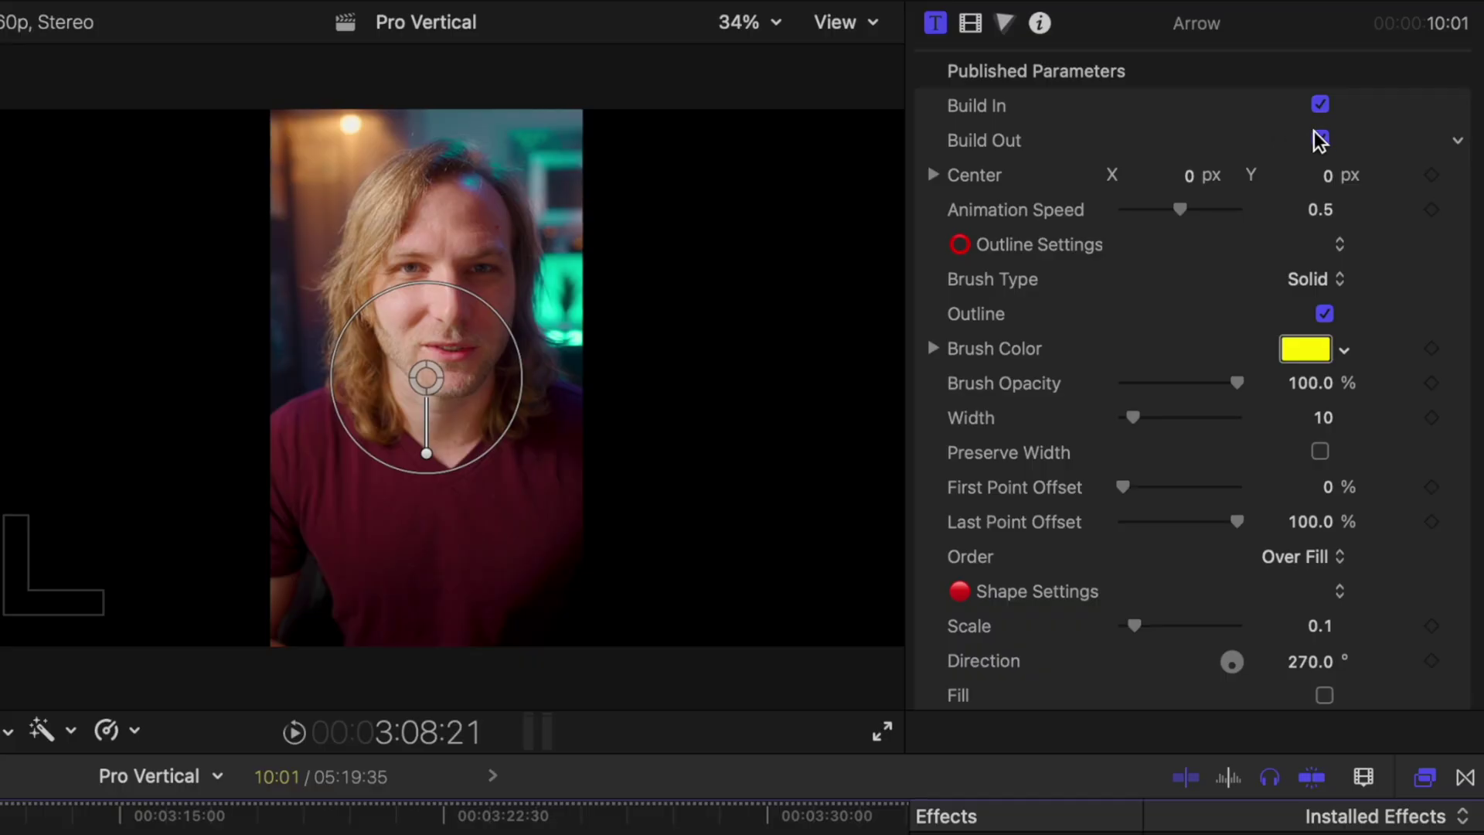
Turn off the Arrow title's Build In, apply Shake - Vertical to it, and preview the shake.
{"action": "left_click", "coordinate": [1321, 101]}
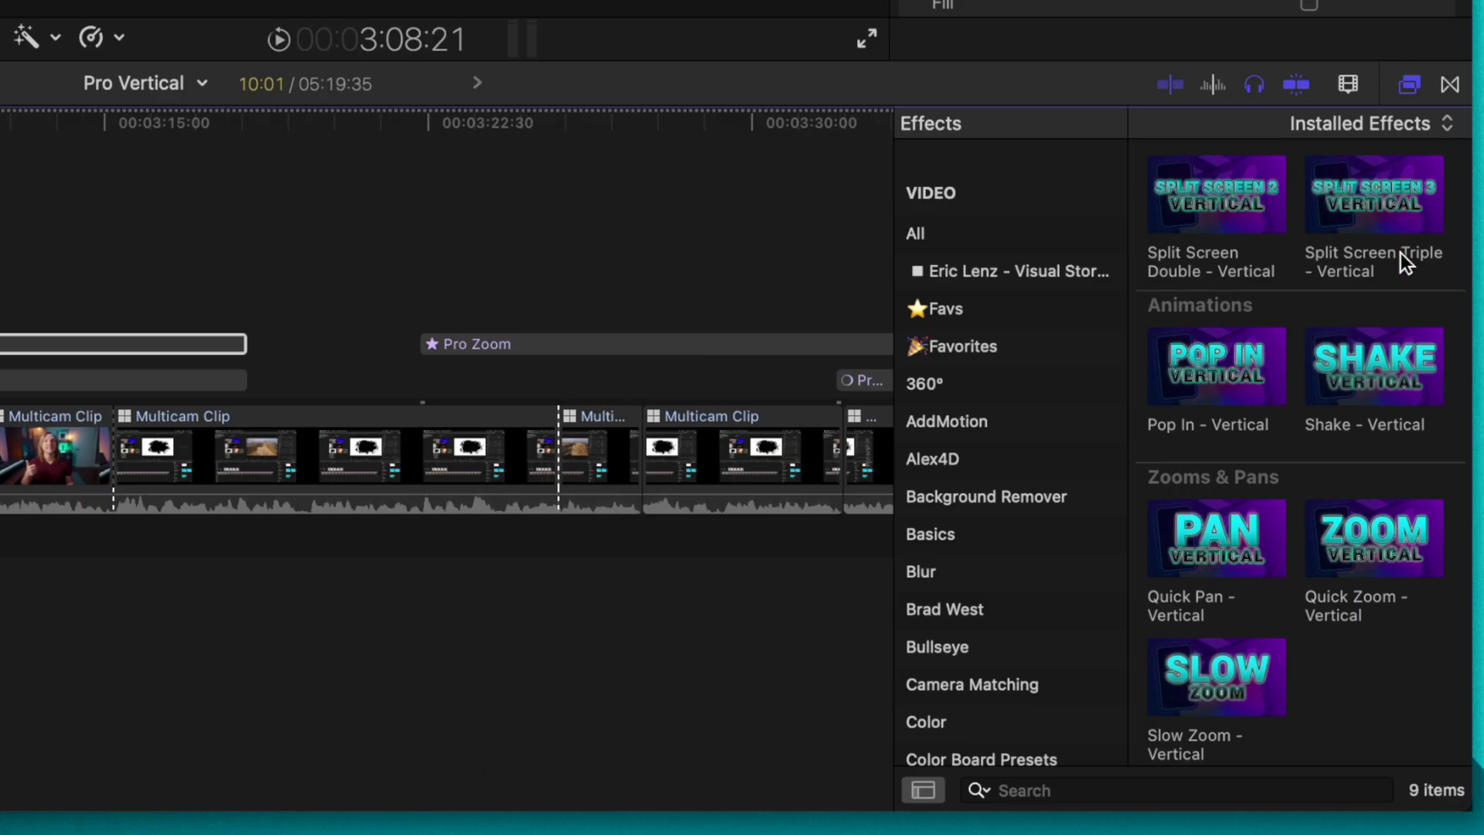
{"action": "left_click_drag", "start_coordinate": [1356, 388], "coordinate": [0, 338]}
{"action": "left_click_drag", "start_coordinate": [337, 473], "coordinate": [337, 473]}
{"action": "key", "text": "space"}
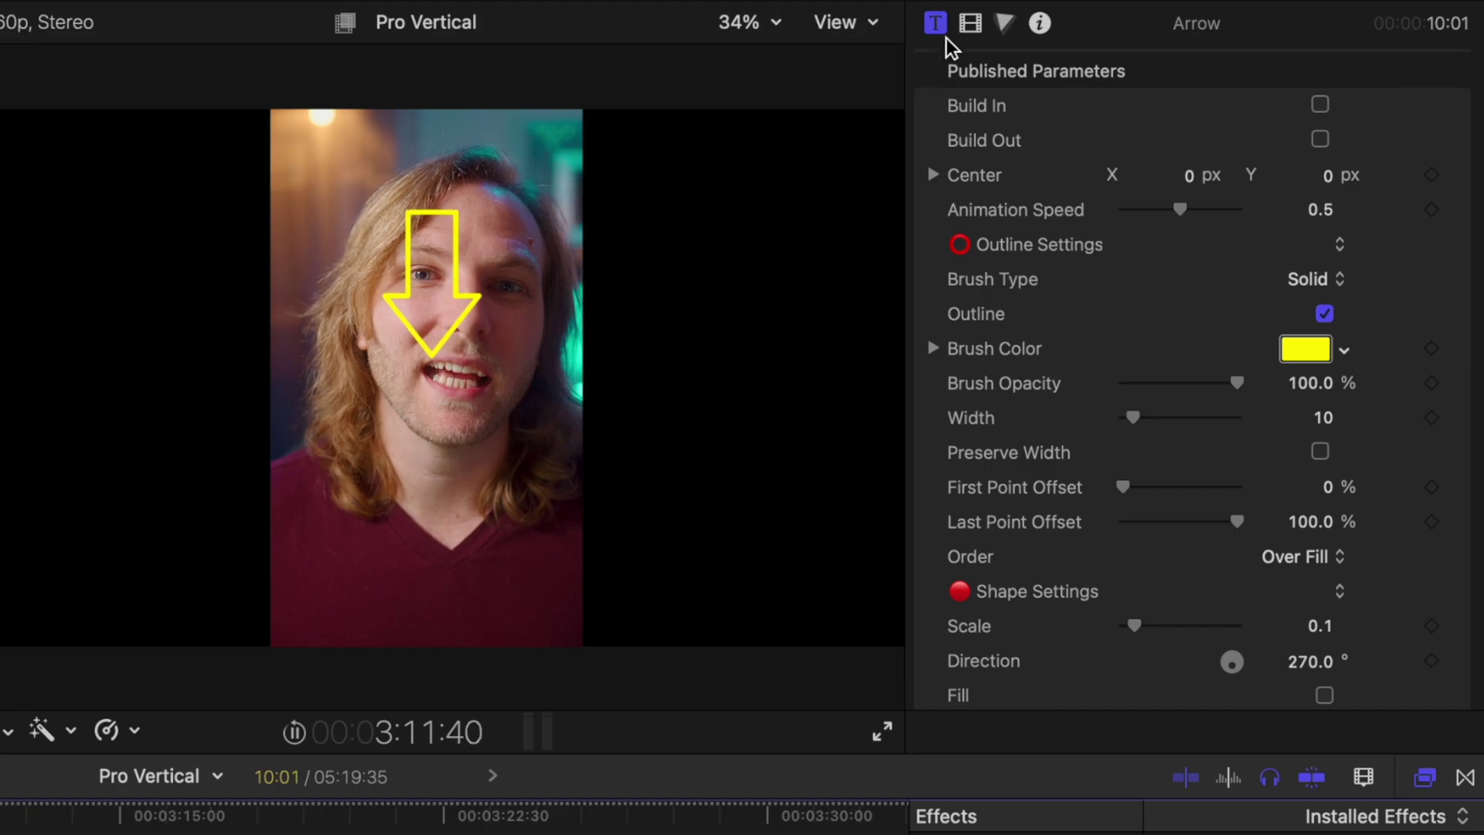
{"action": "key", "text": "space"}
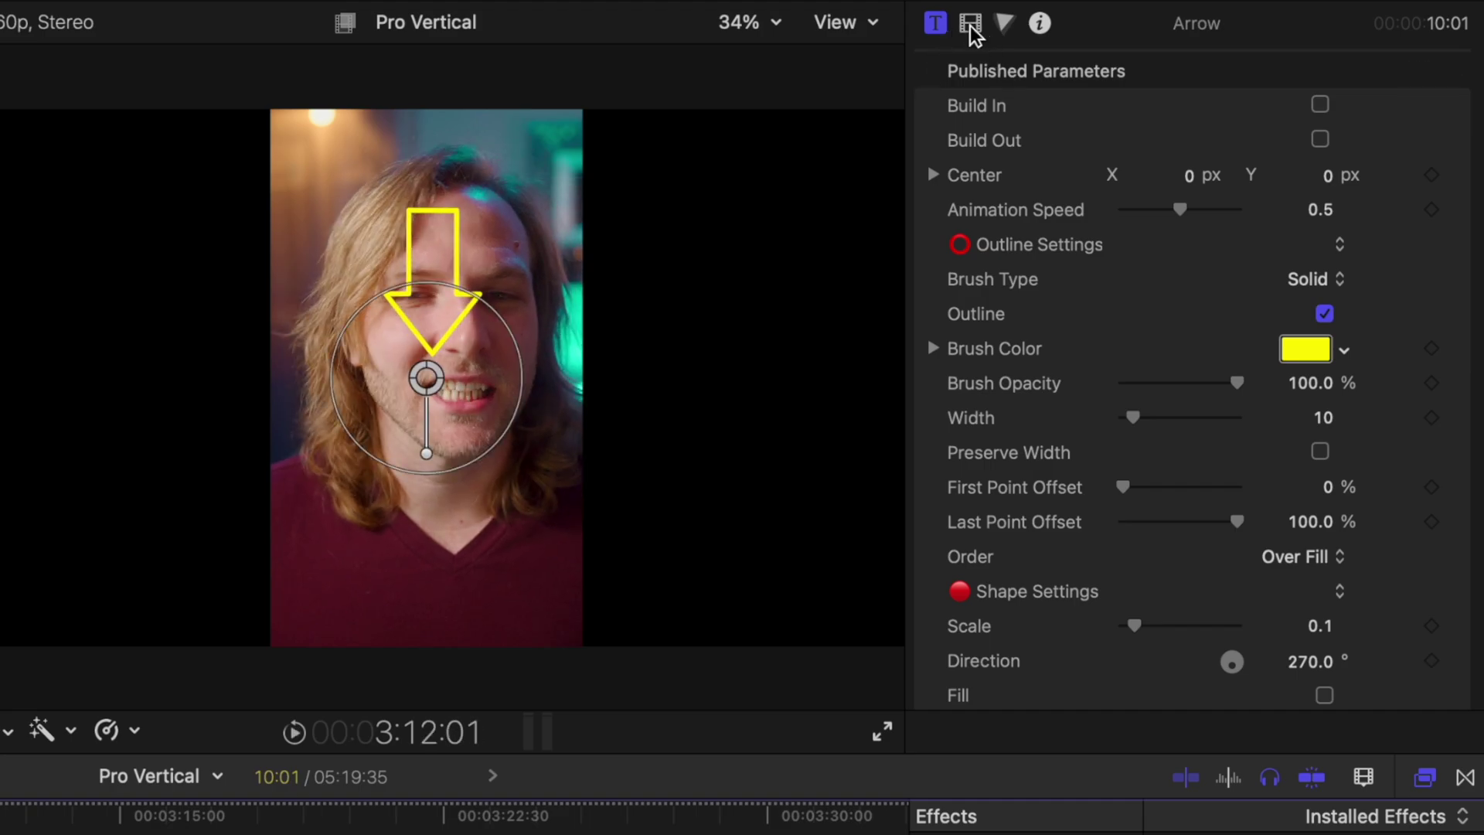
Set the arrow's shake to Amount 100 px, Frequency 2.0 and Noisiness 0.76, then replay it.
{"action": "left_click", "coordinate": [970, 23]}
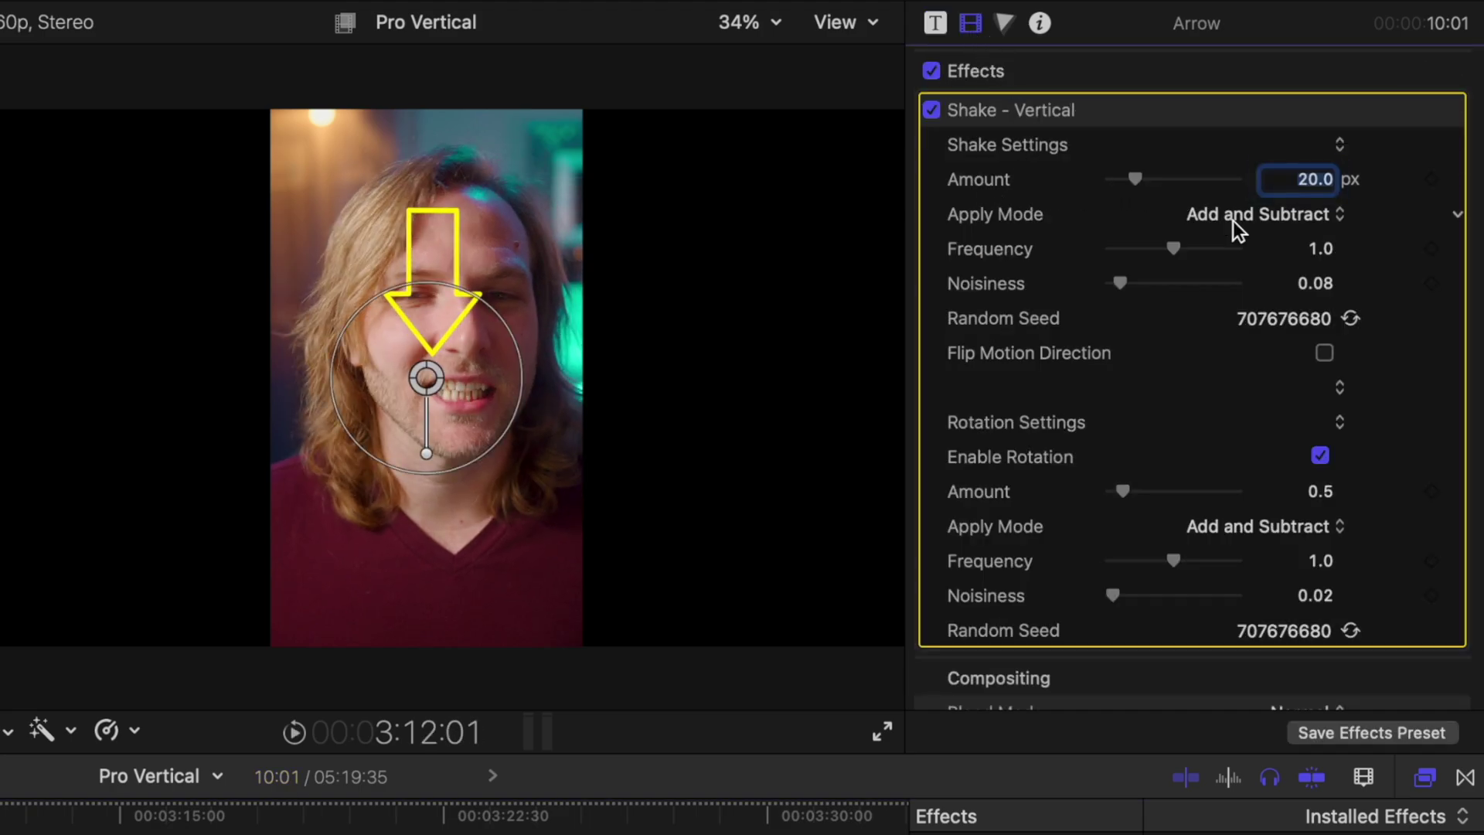
{"action": "left_click_drag", "start_coordinate": [1136, 179], "coordinate": [1312, 188]}
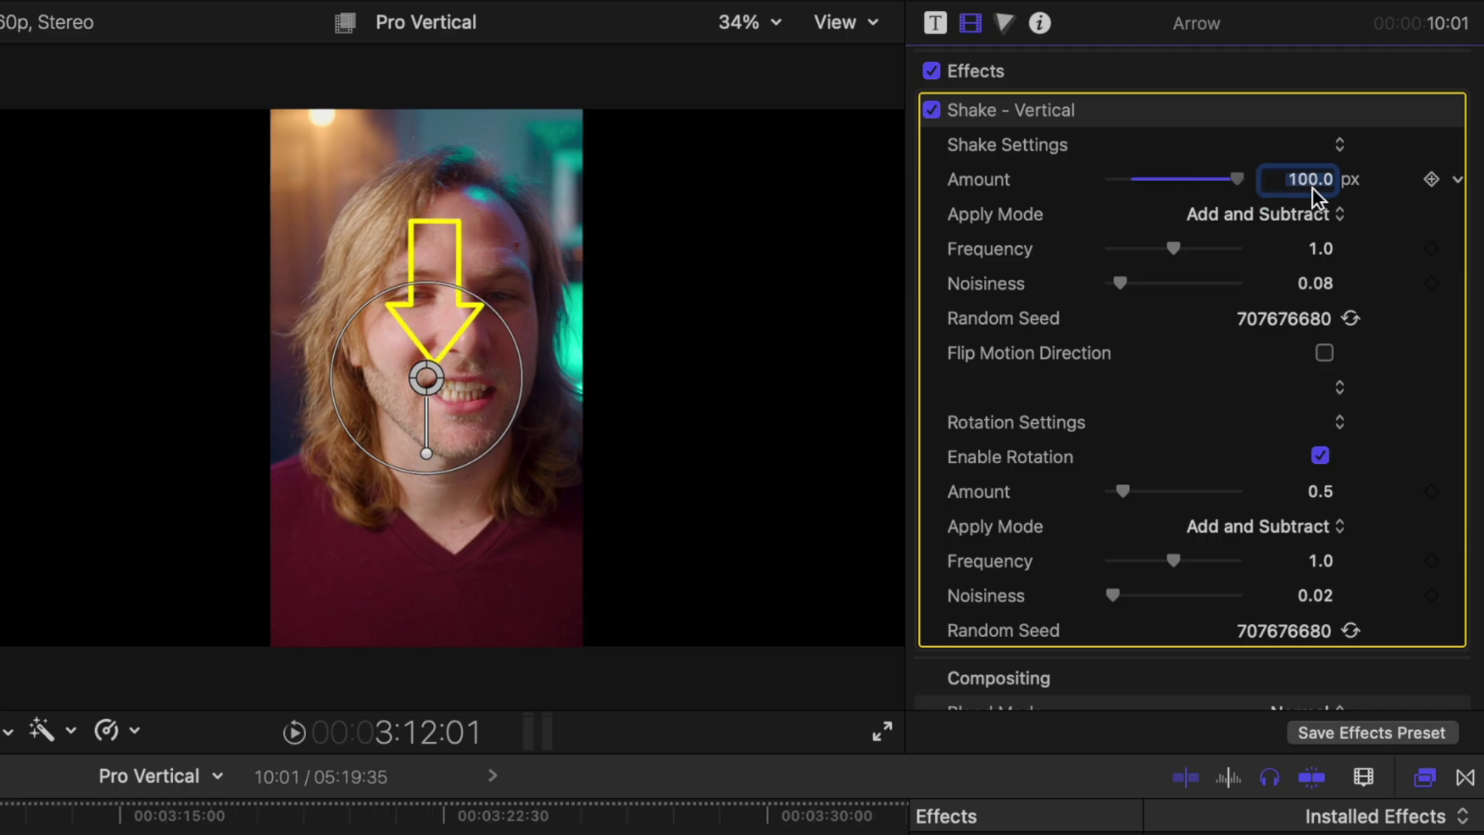
{"action": "left_click_drag", "start_coordinate": [1173, 247], "coordinate": [1237, 248]}
{"action": "left_click_drag", "start_coordinate": [1120, 282], "coordinate": [1207, 283]}
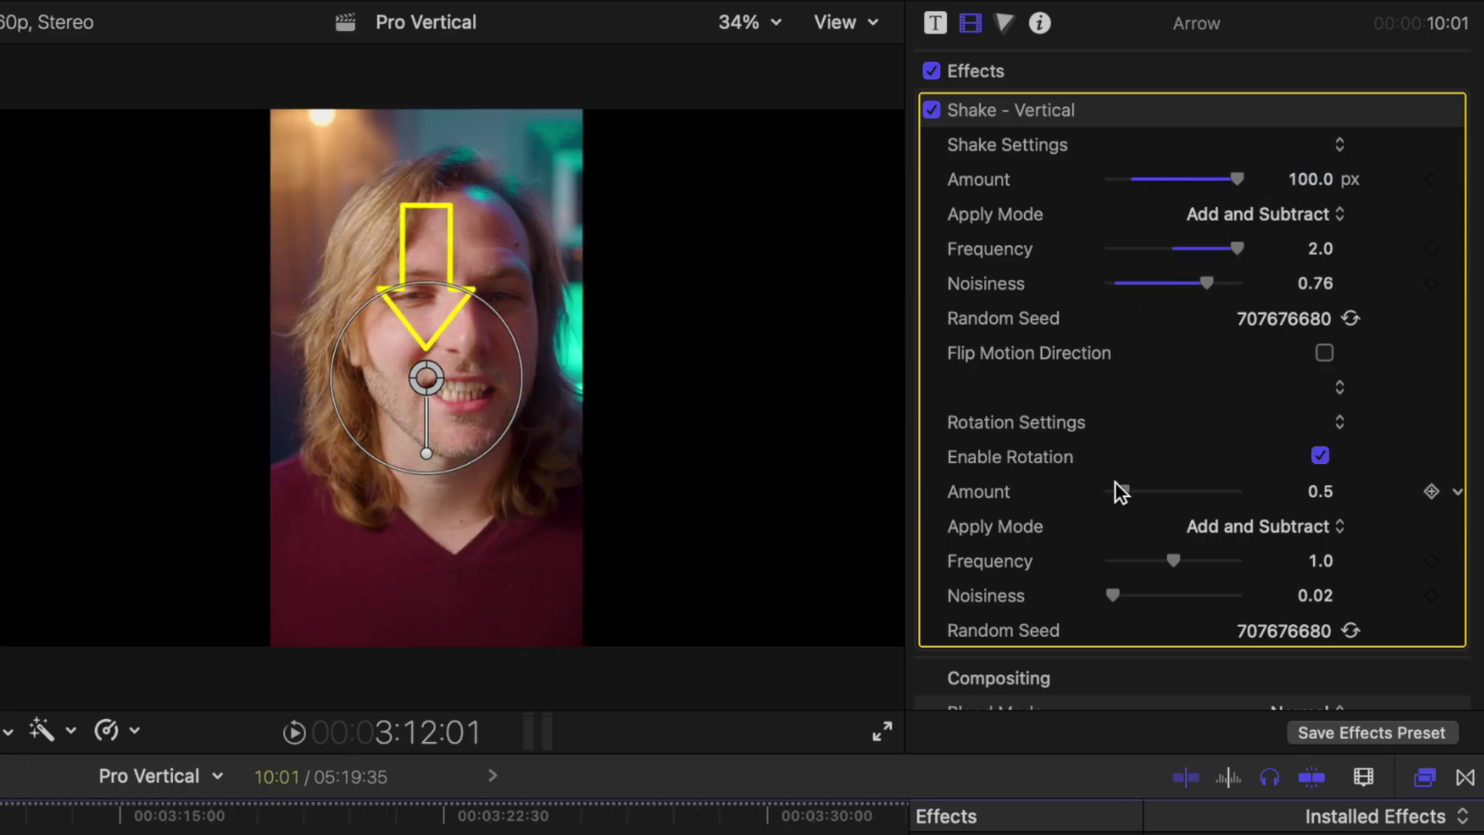
{"action": "key", "text": "j"}
{"action": "key", "text": "j"}
{"action": "key", "text": "l"}
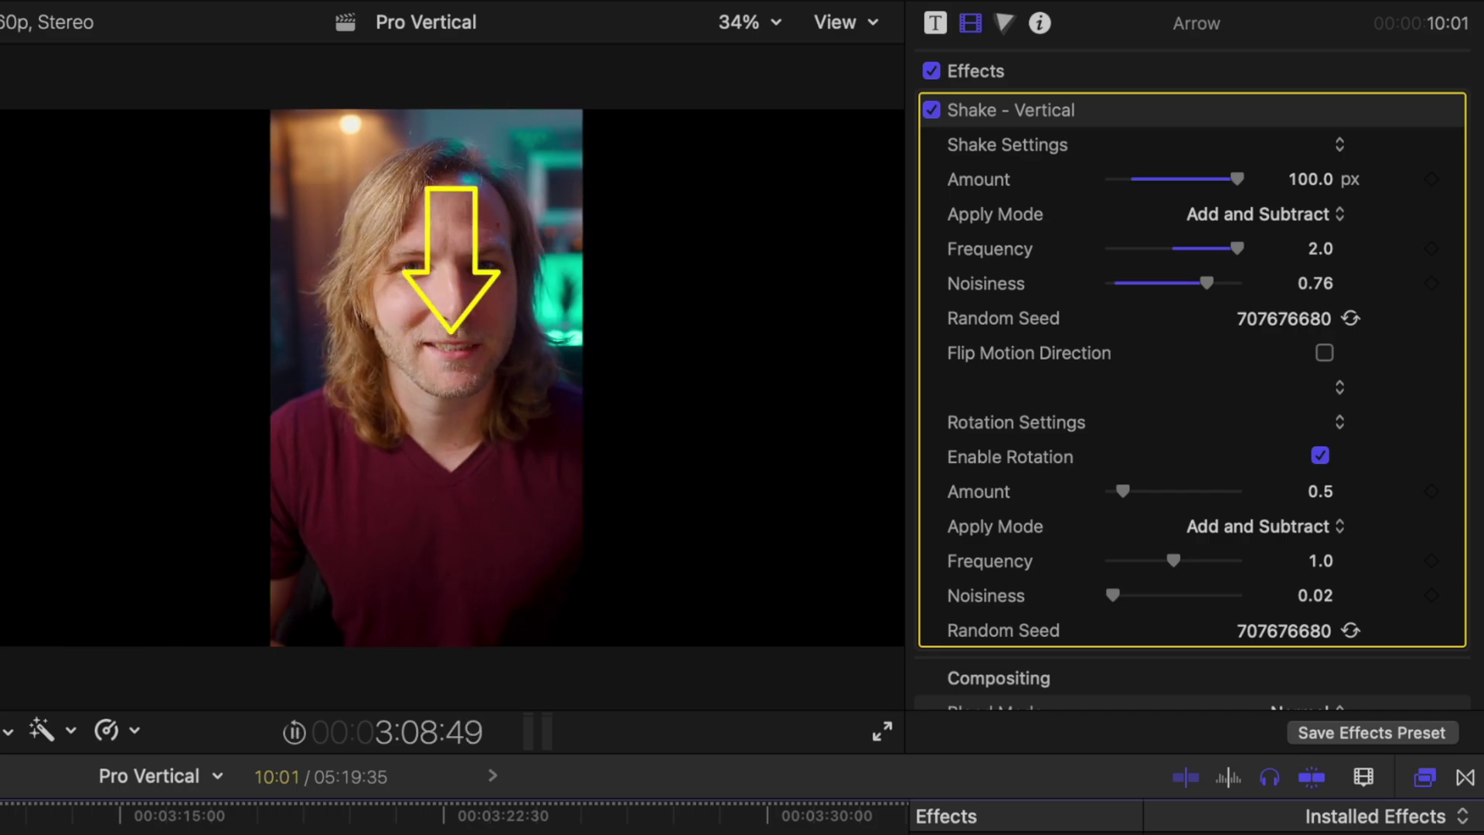